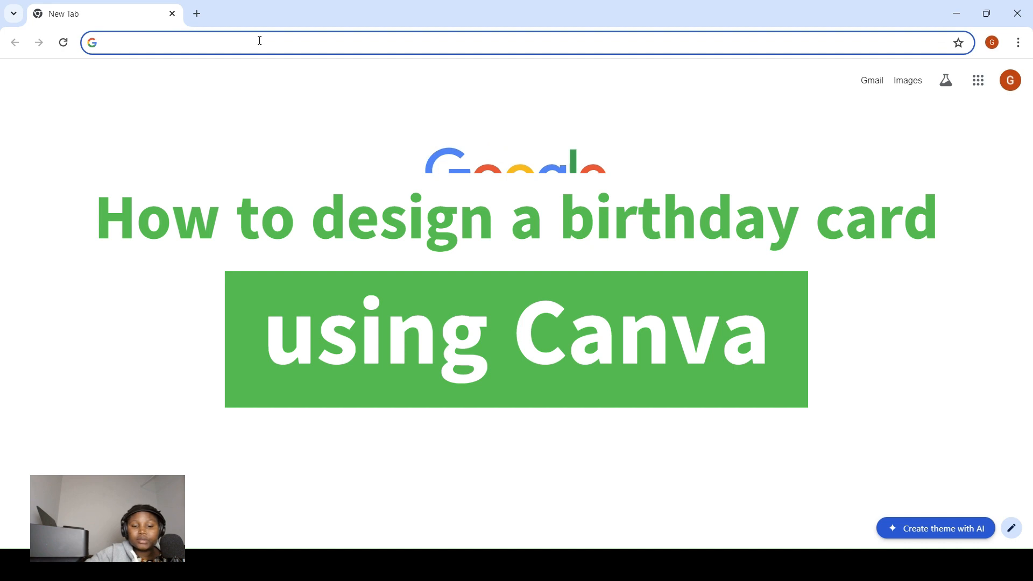
Step: Open canva.com in the browser
text(canv)
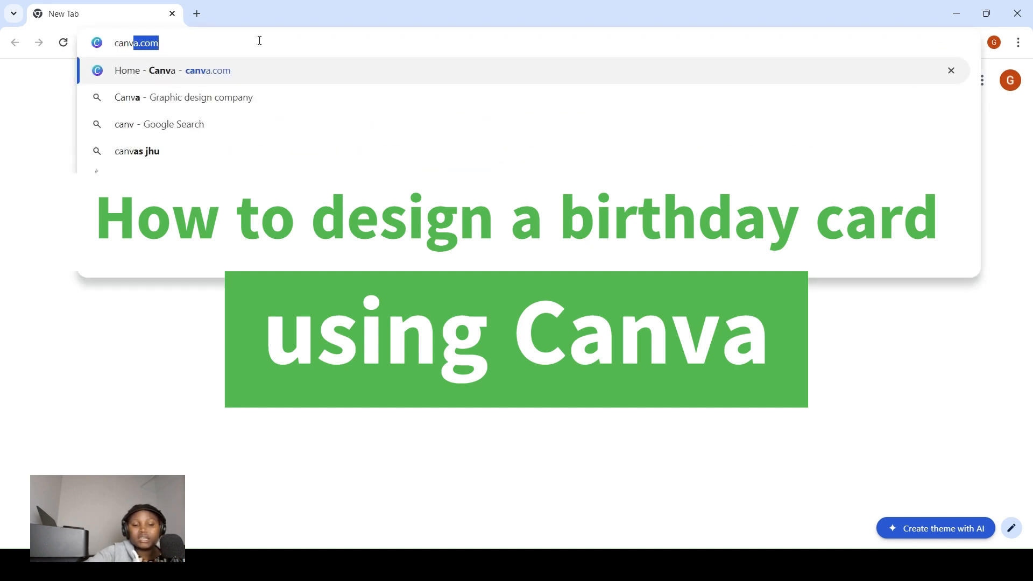
text(a.)
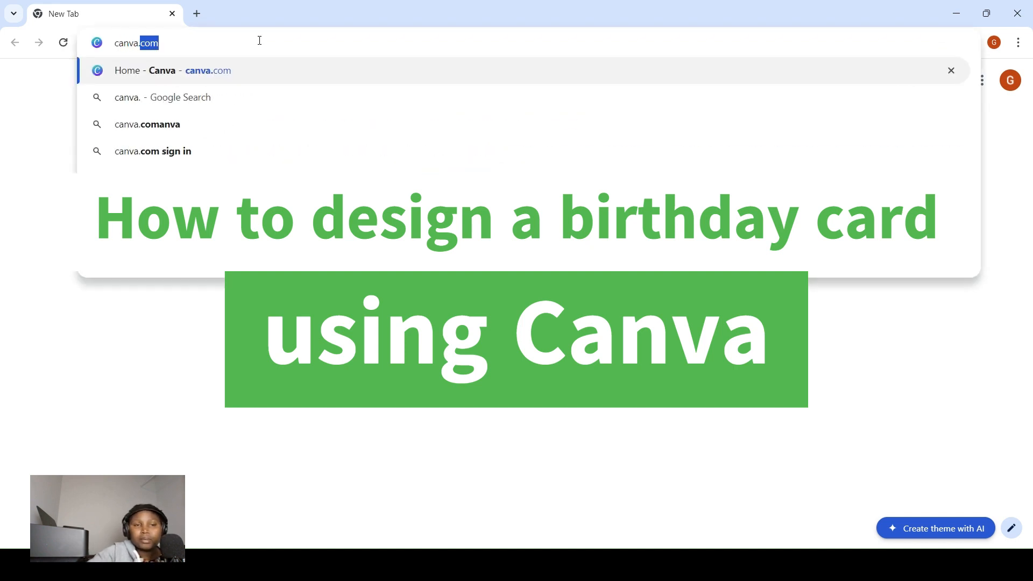
text(com)
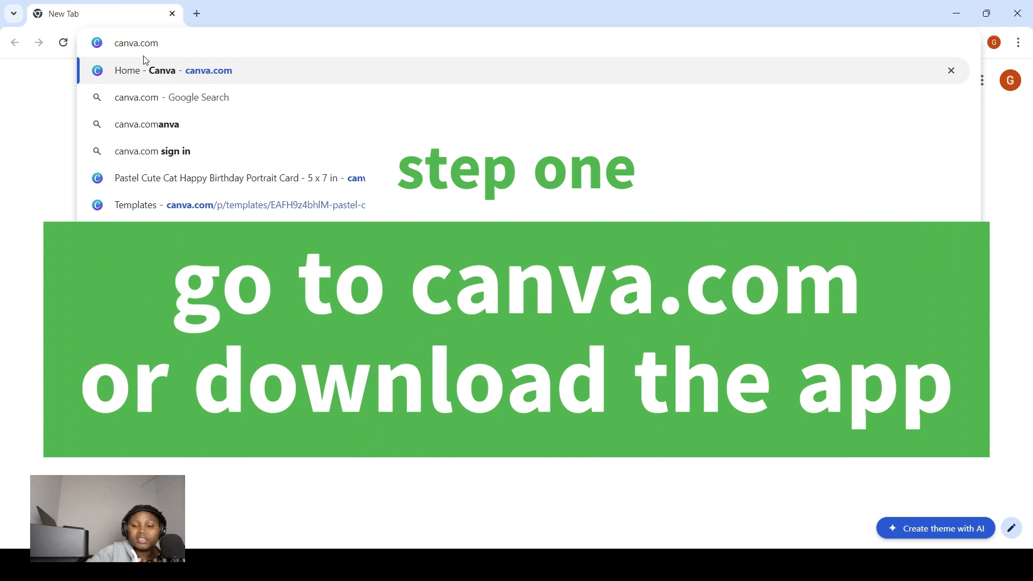
key(Return)
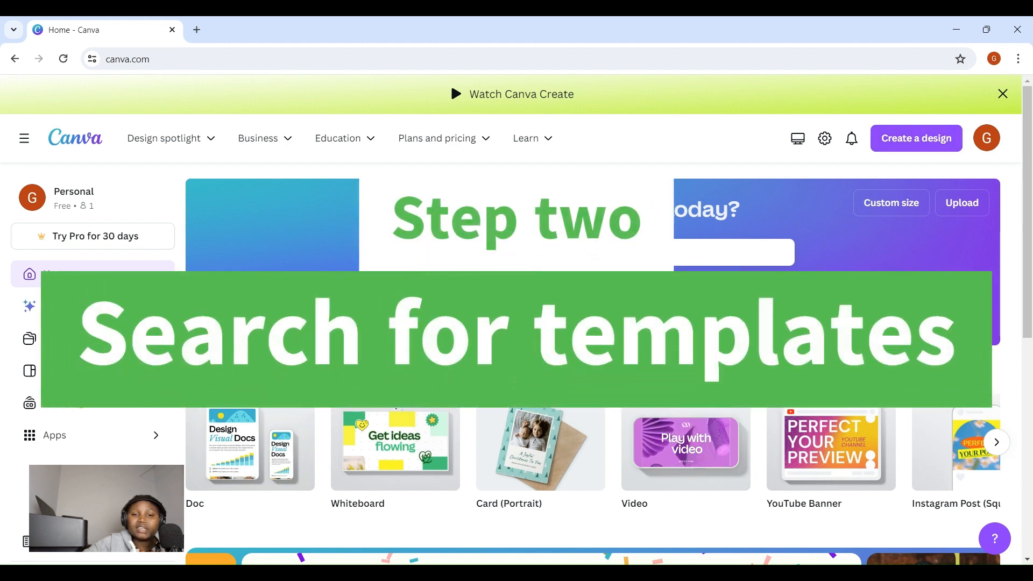
Step: Search the templates for "birthday card" and browse the results
click(499, 251)
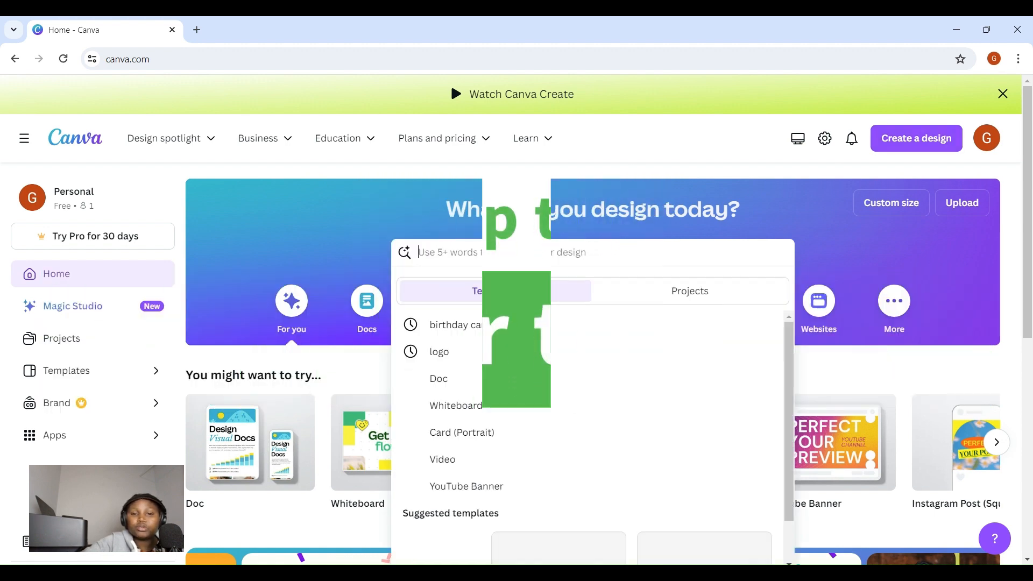
text(b)
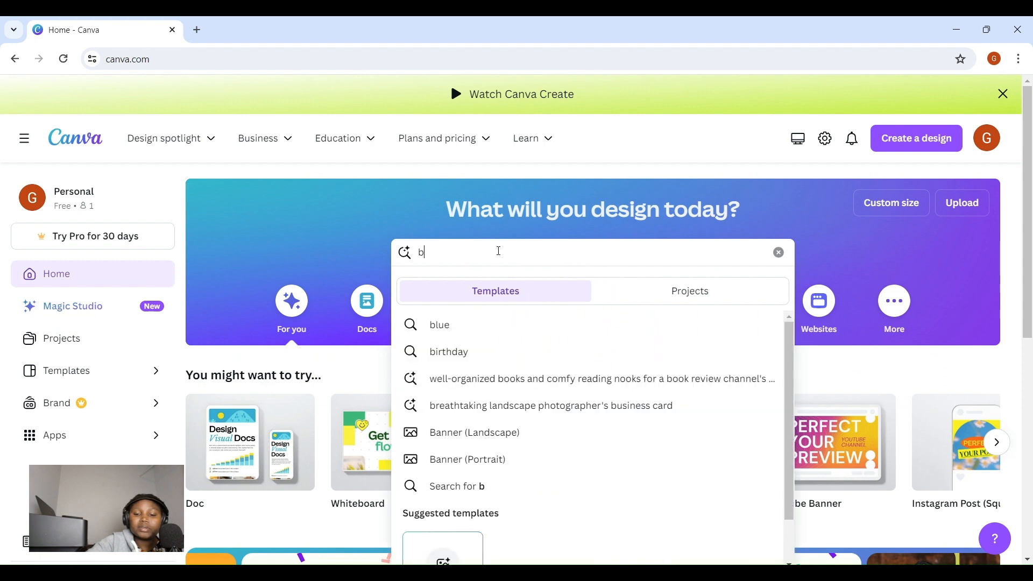
text(irthda)
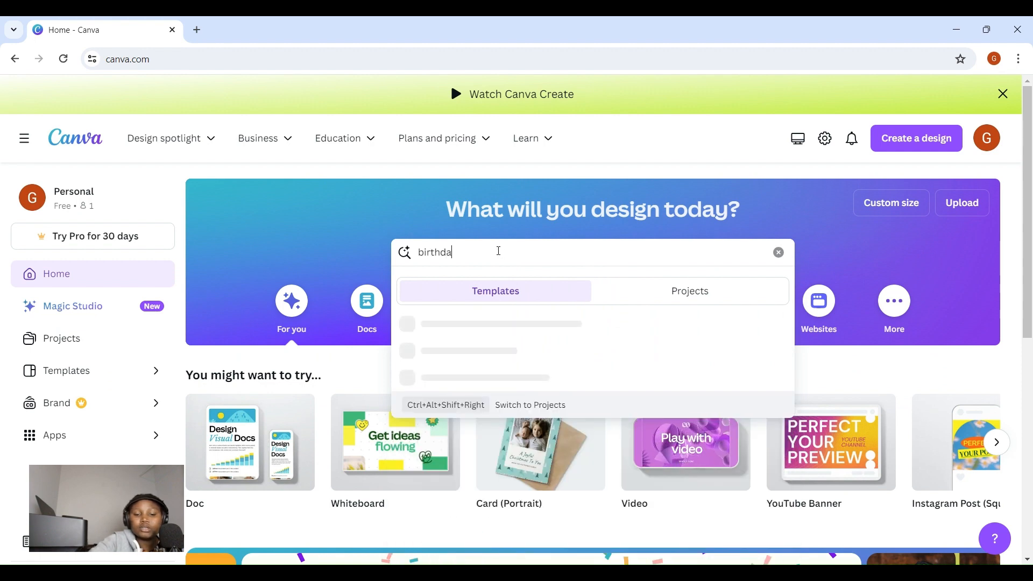
text(y ca)
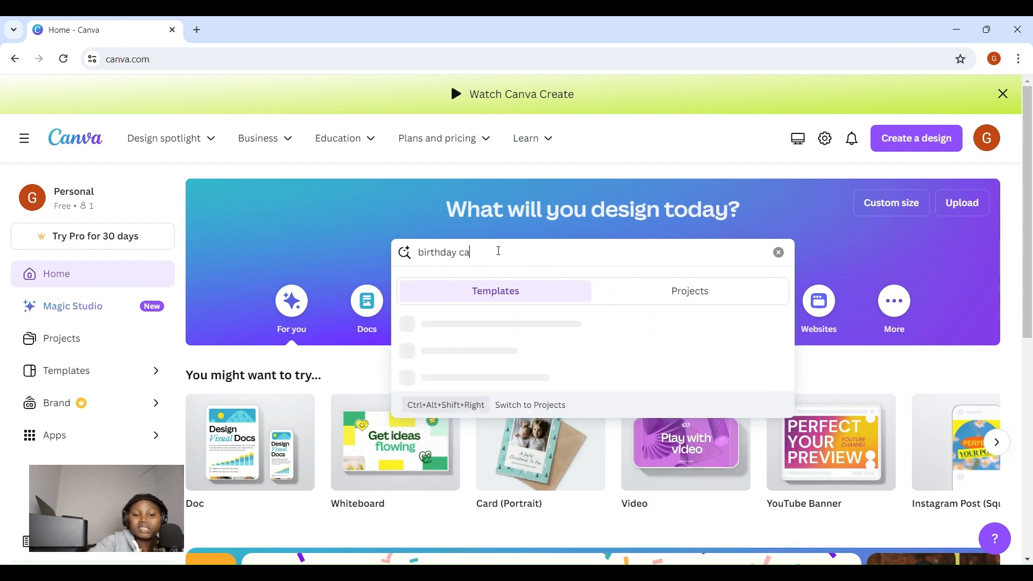
text(rd)
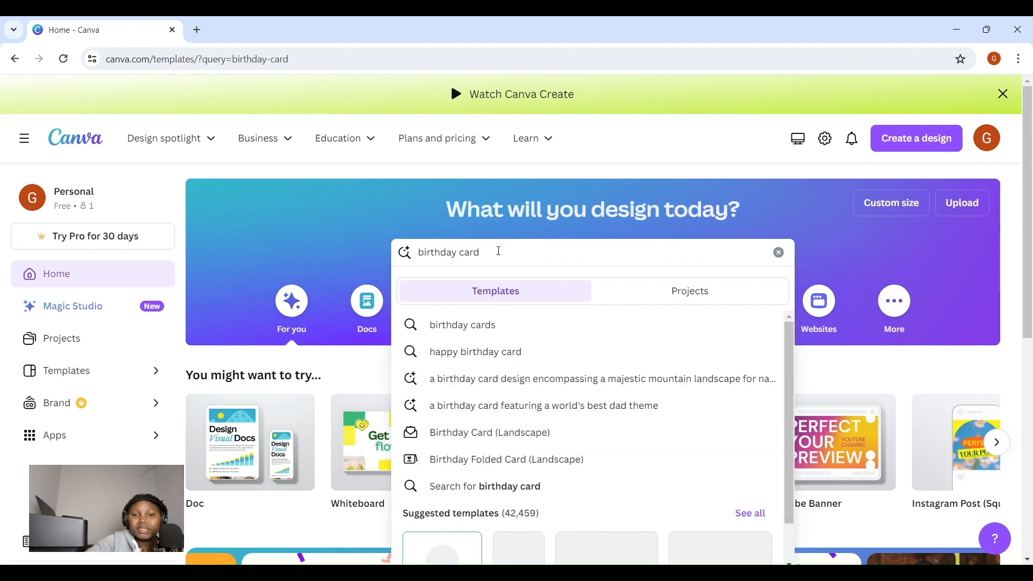
key(Return)
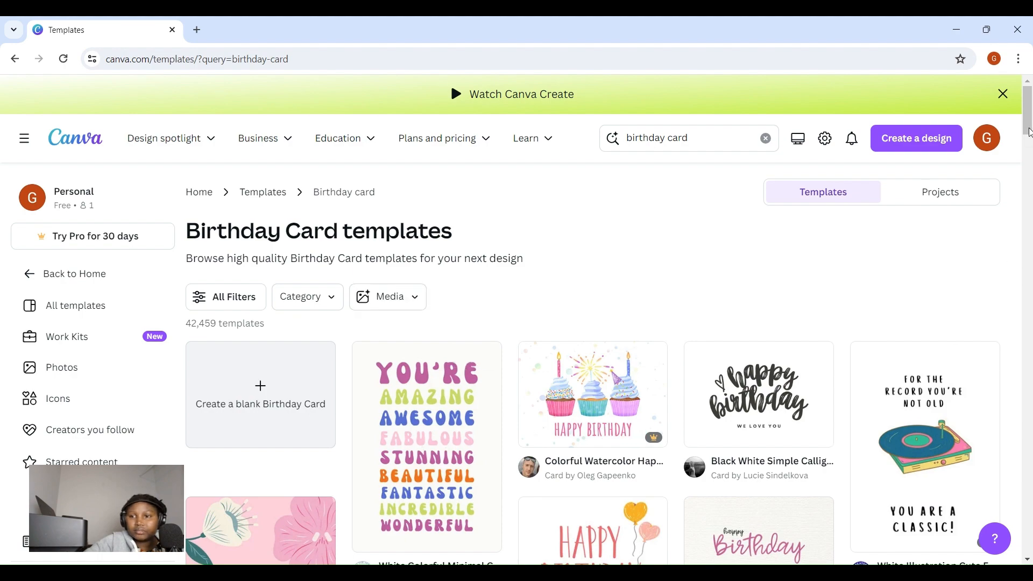
drag(1029, 131, 1027, 235)
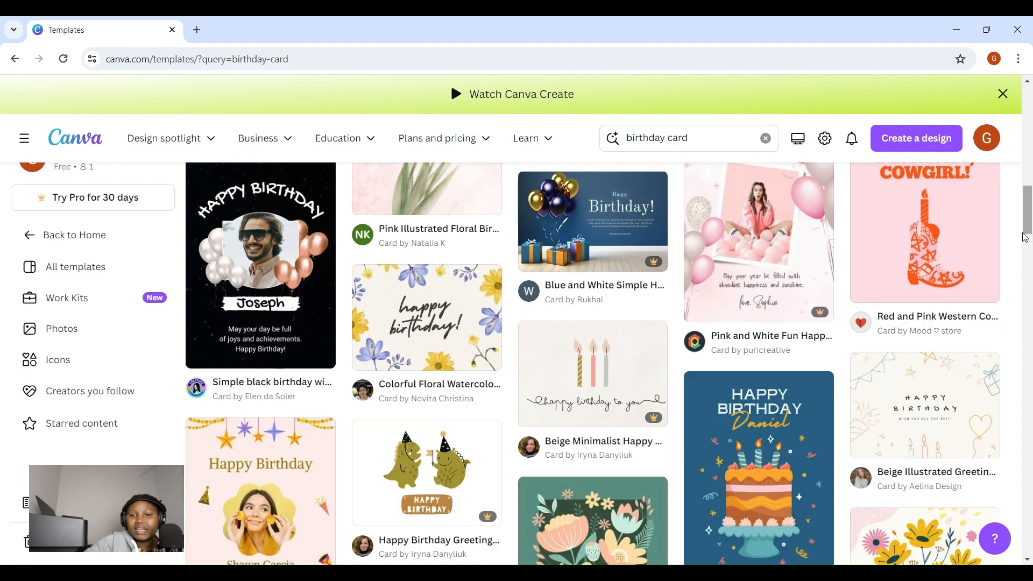
drag(1029, 230, 1028, 129)
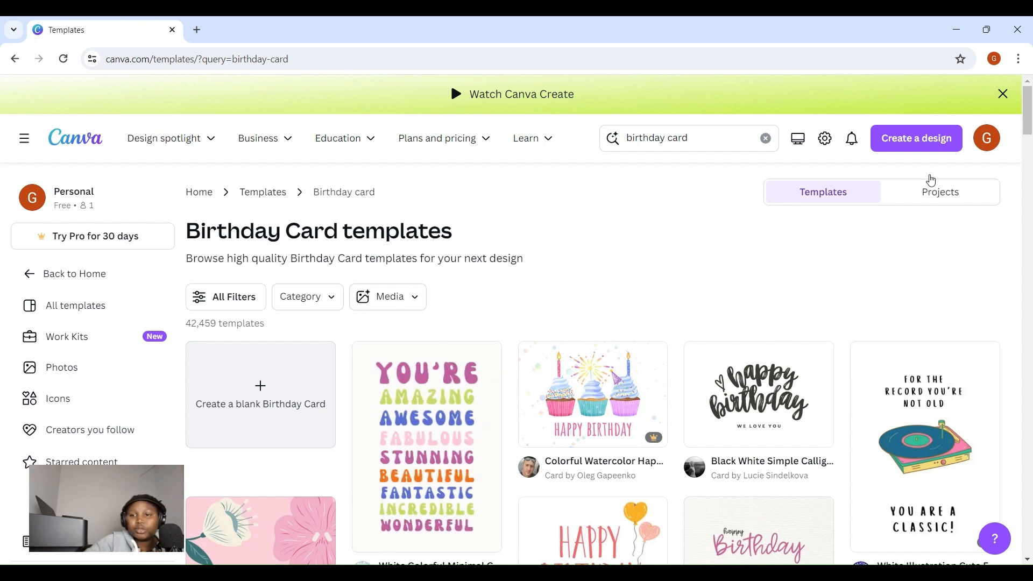
click(920, 144)
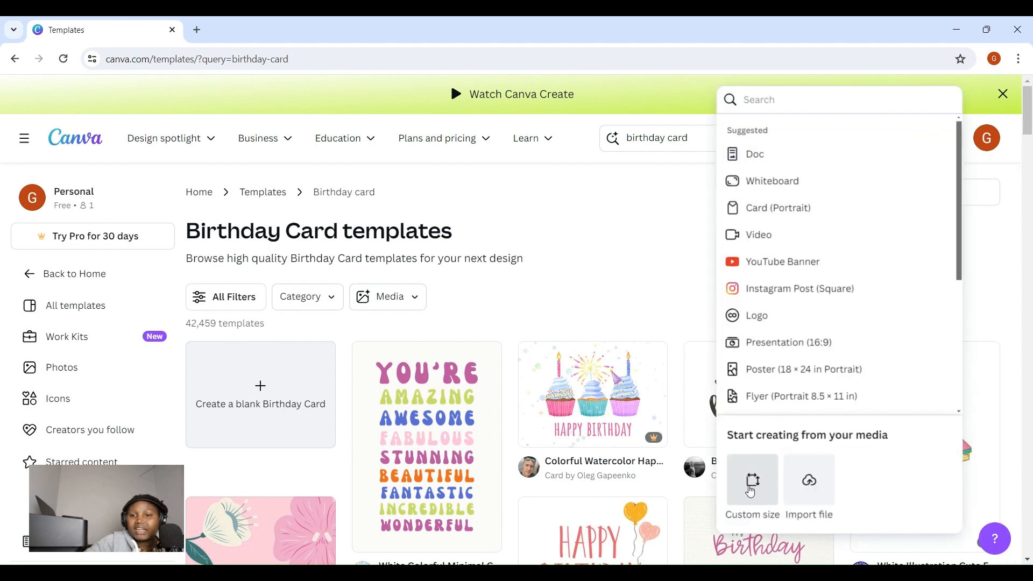
click(752, 481)
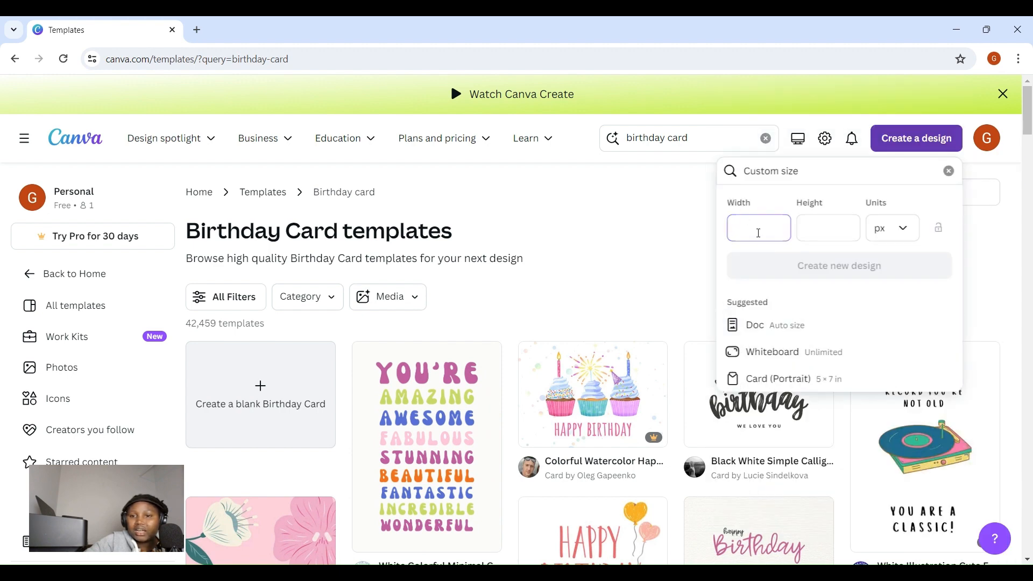
click(649, 228)
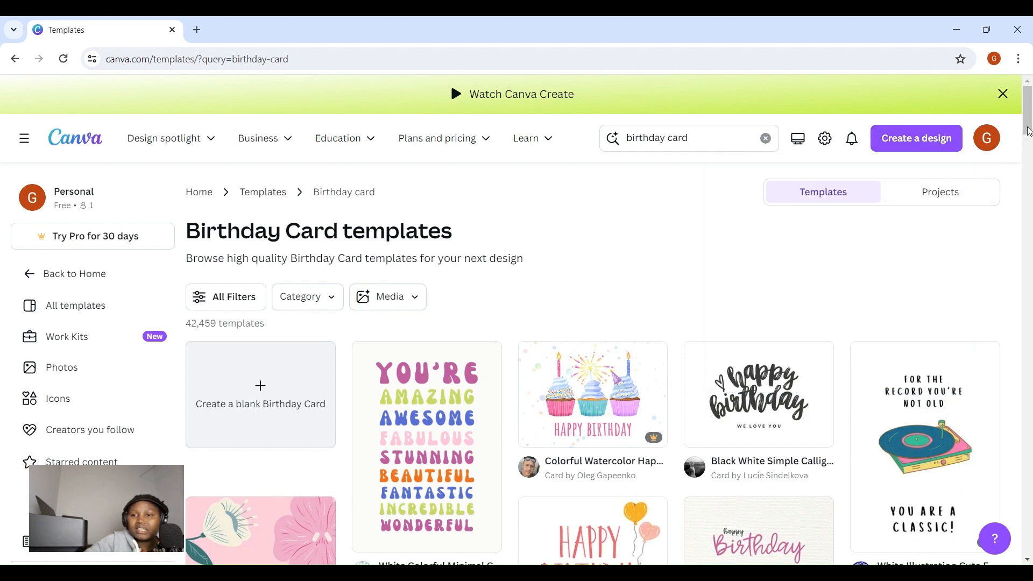
Step: Open the details of the Pink and White Fun Happy Birthday Card template from the search results
drag(1029, 132, 1025, 215)
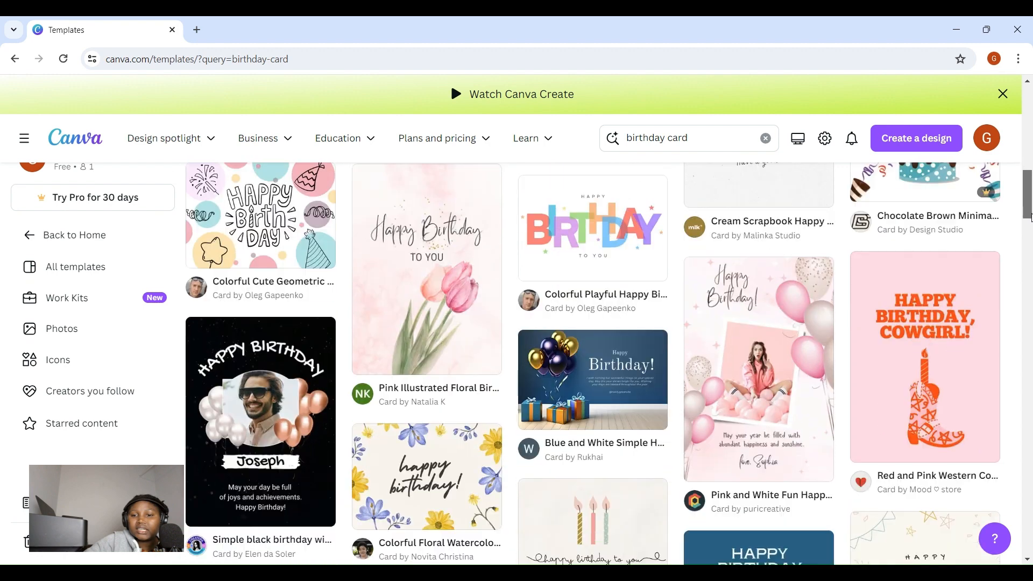
mouse_move(771, 360)
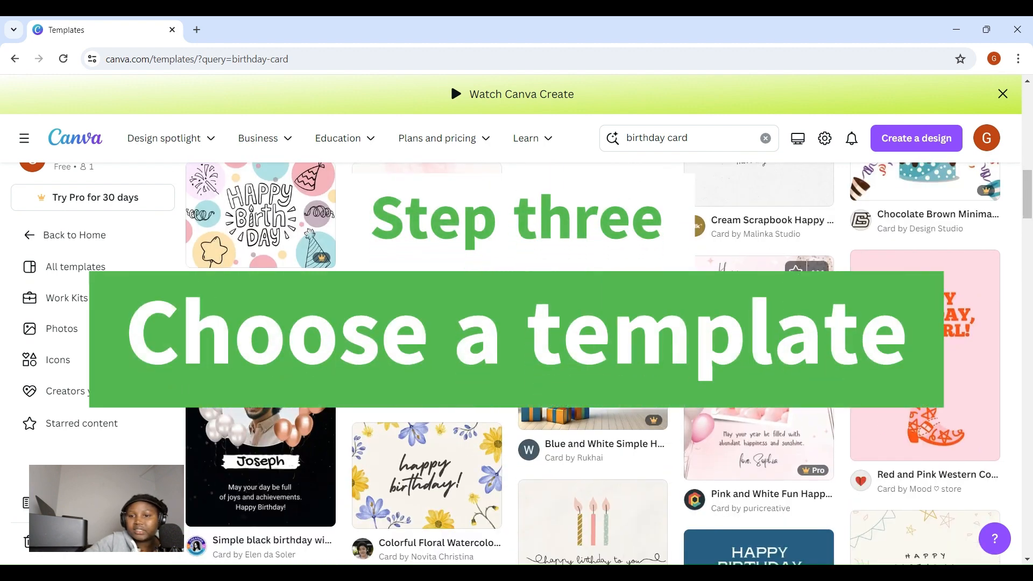
click(729, 383)
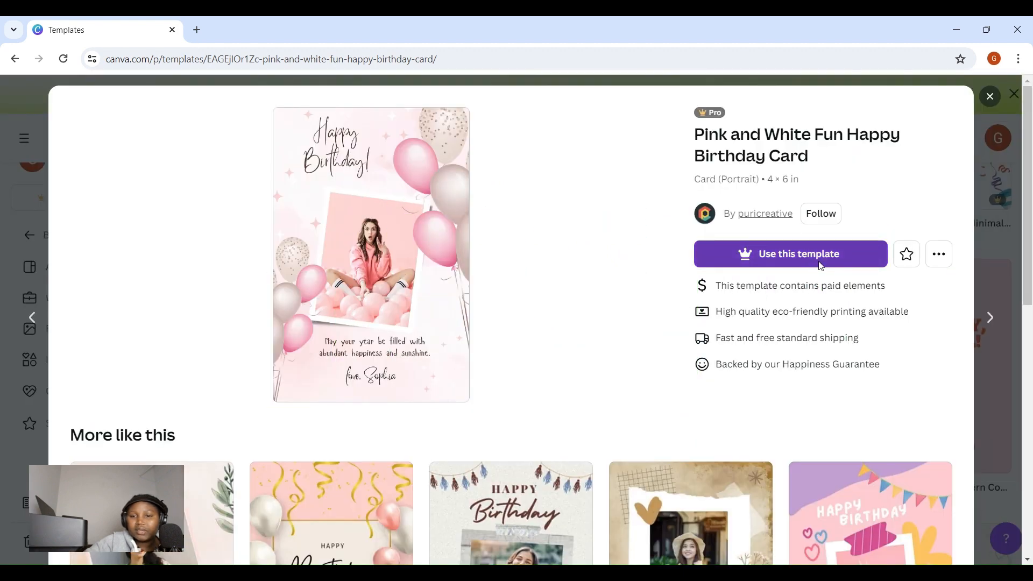
click(821, 266)
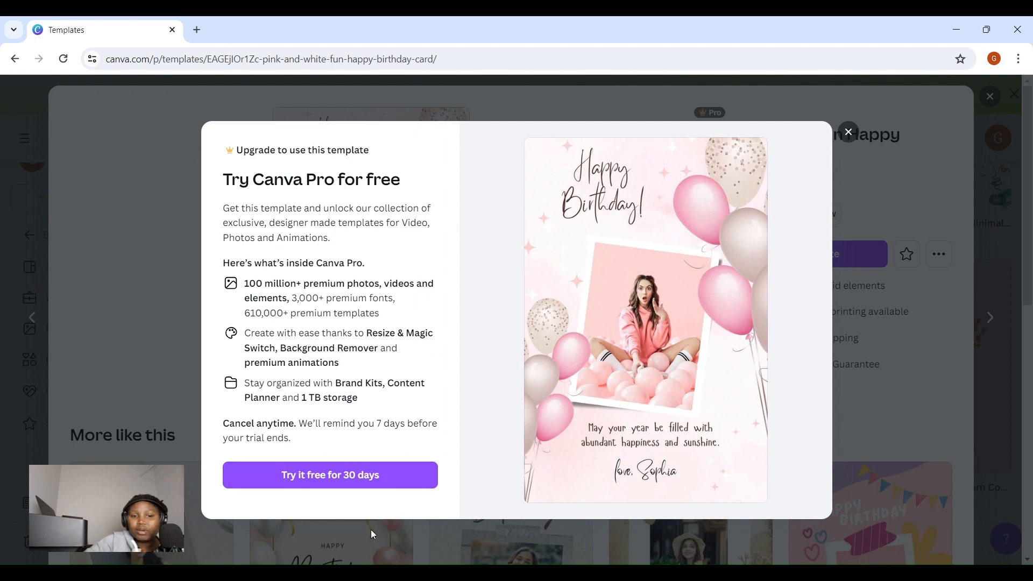
click(349, 485)
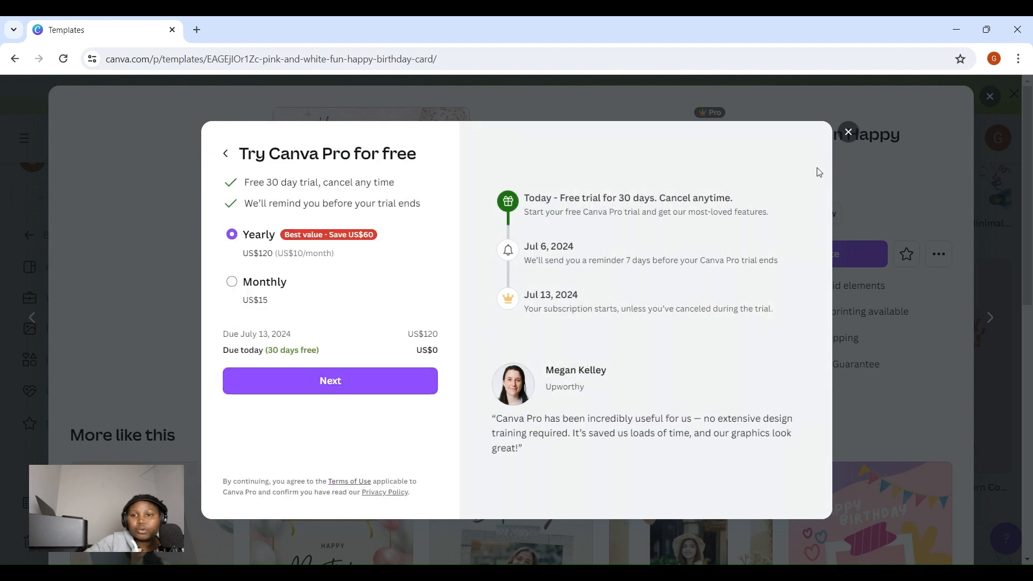
click(848, 131)
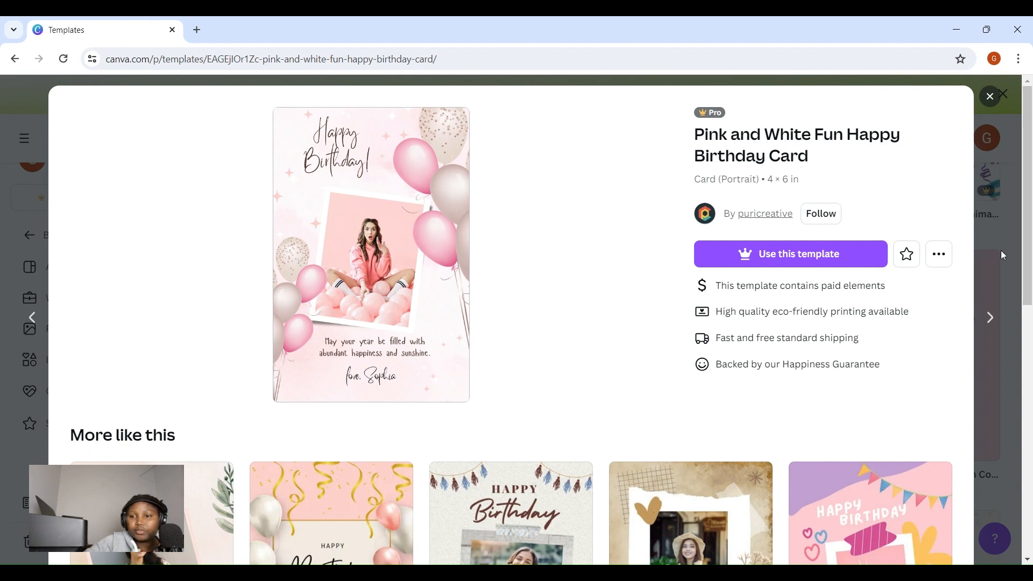
Step: Choose the Pastel Purple Cute Happy Birthday Greeting Card from the similar templates and open it for customizing
scroll(1025, 259, down, 1)
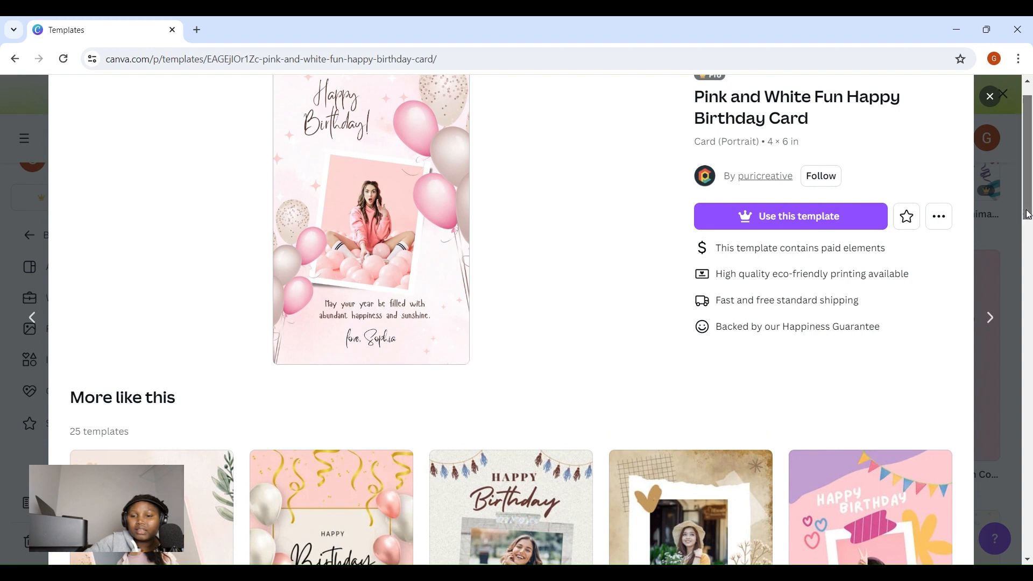
scroll(1027, 237, down, 5)
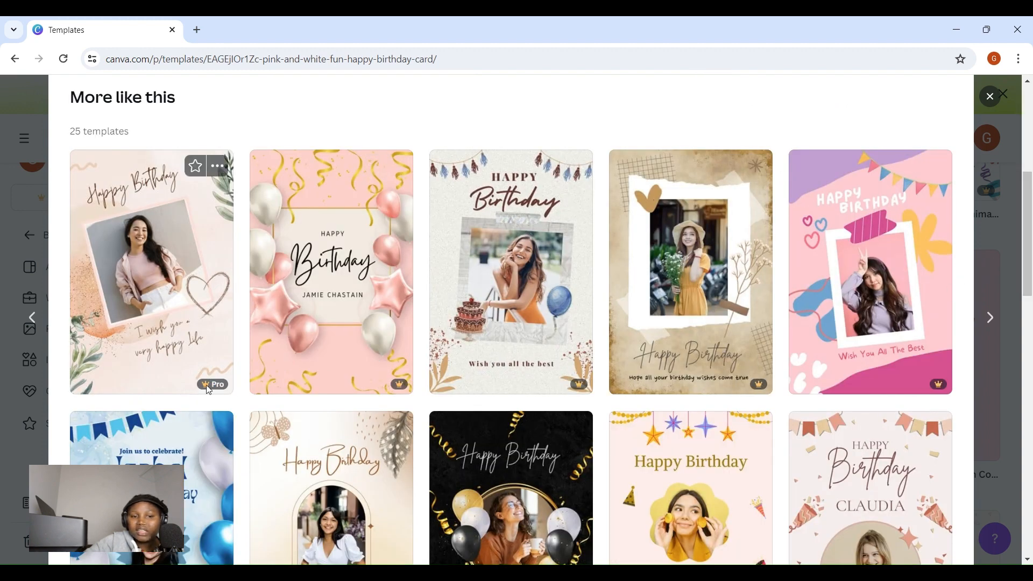
mouse_move(219, 390)
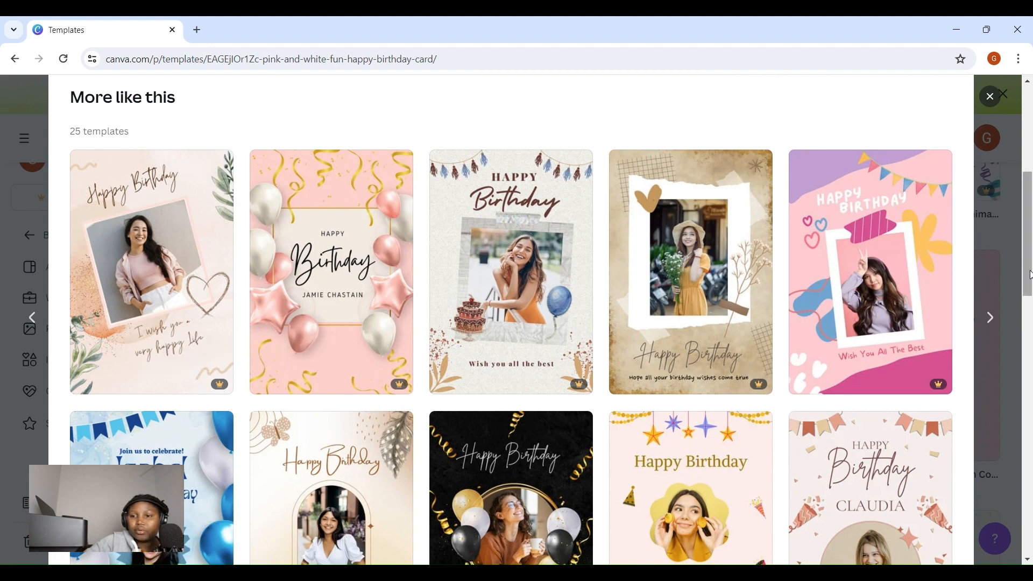
drag(1029, 274, 1019, 355)
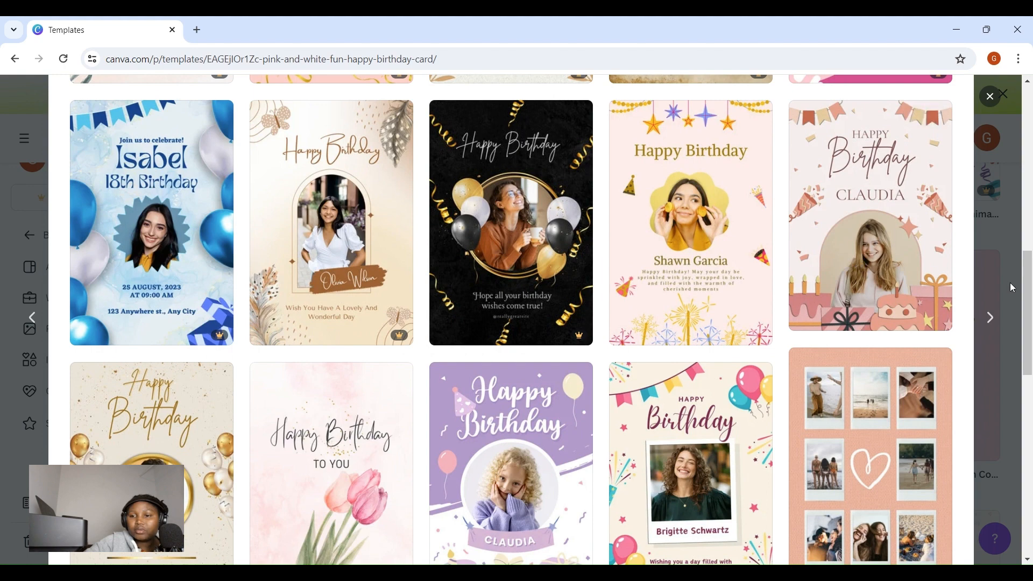
drag(1030, 317, 1030, 355)
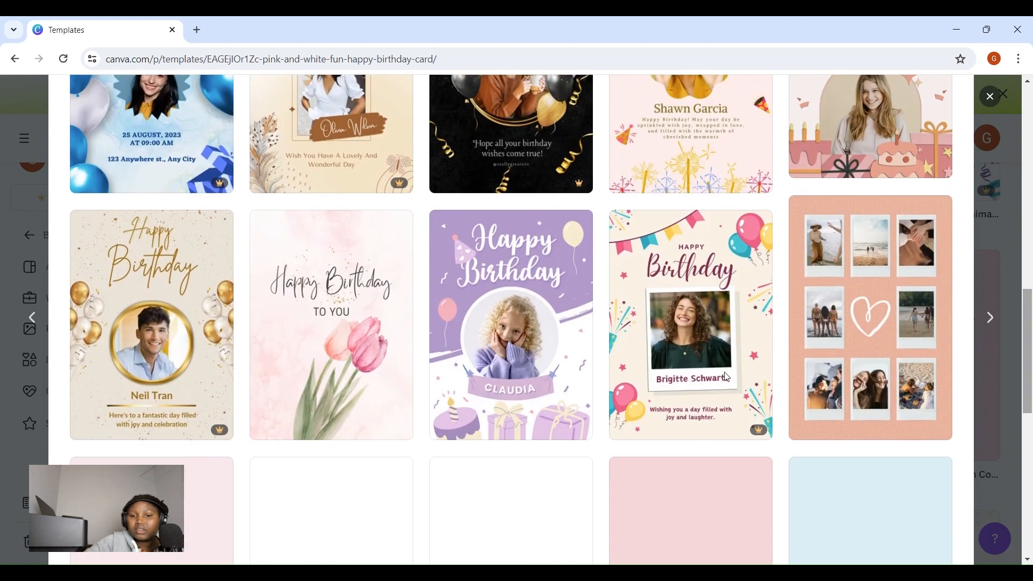
click(517, 347)
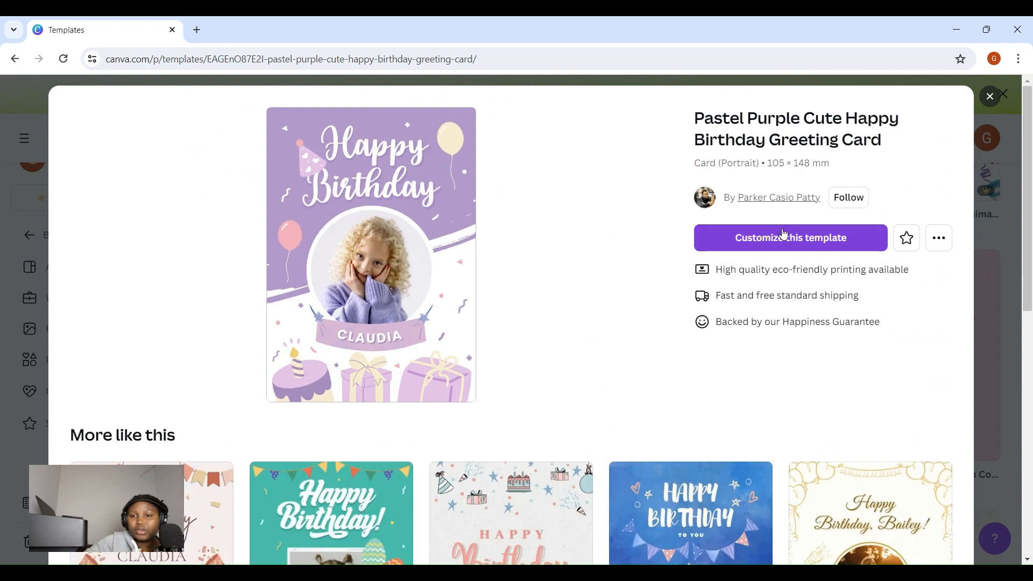
click(779, 239)
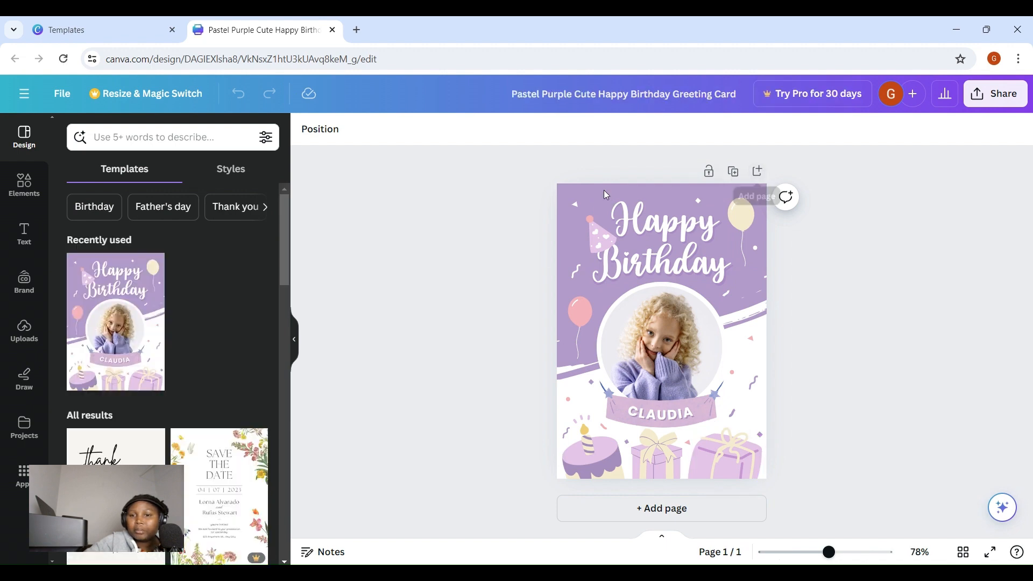
Step: Add a blank page after the birthday card design and duplicate page 1
click(758, 173)
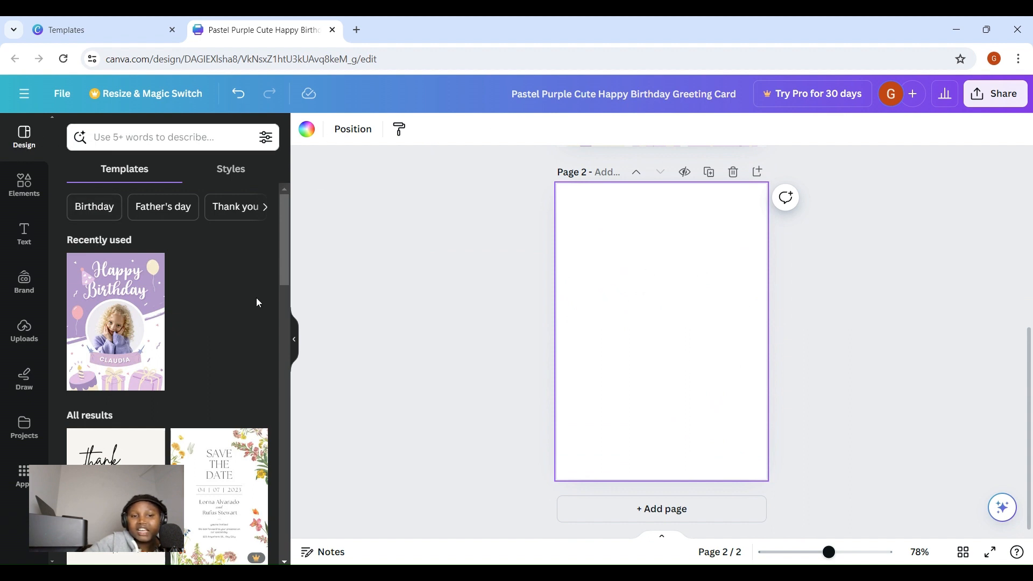
scroll(286, 279, down, 1)
drag(287, 283, 279, 333)
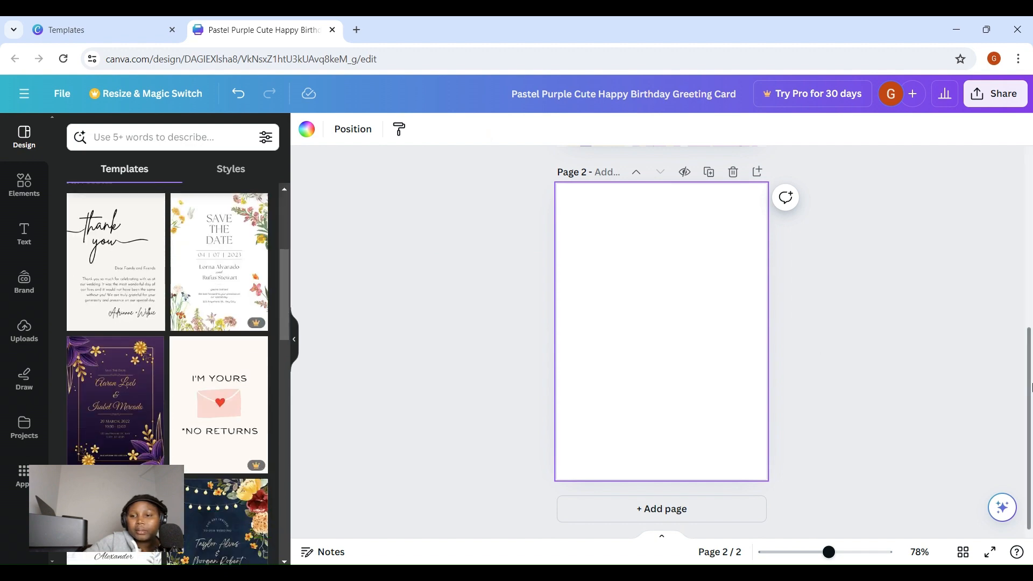
drag(1029, 410, 1030, 212)
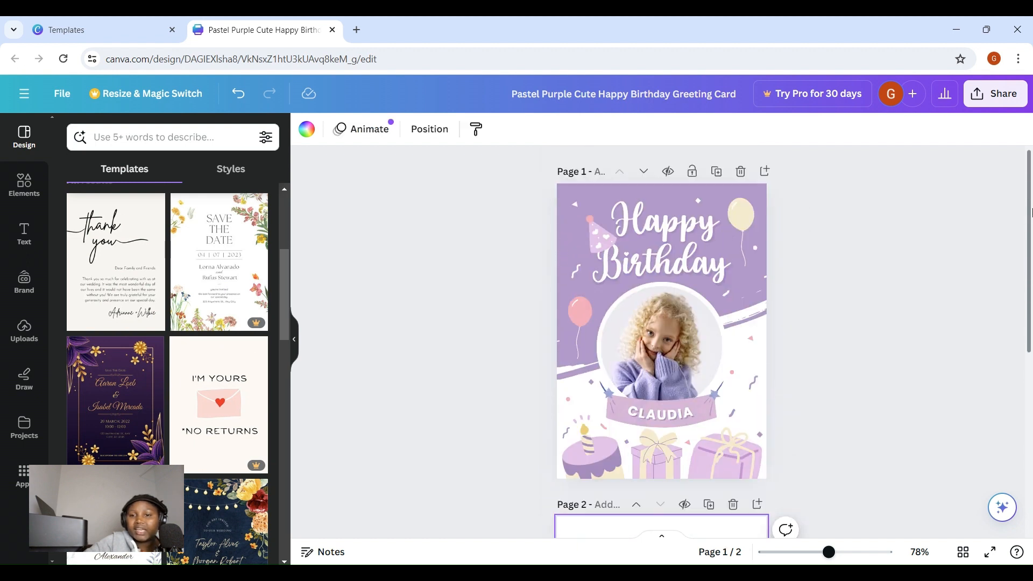
click(715, 172)
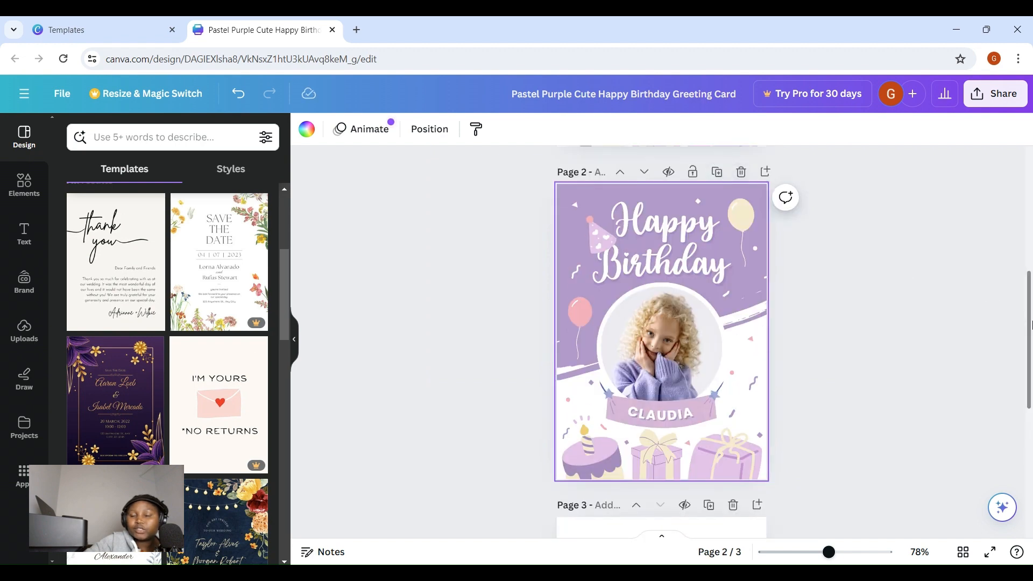
drag(1030, 322, 1030, 202)
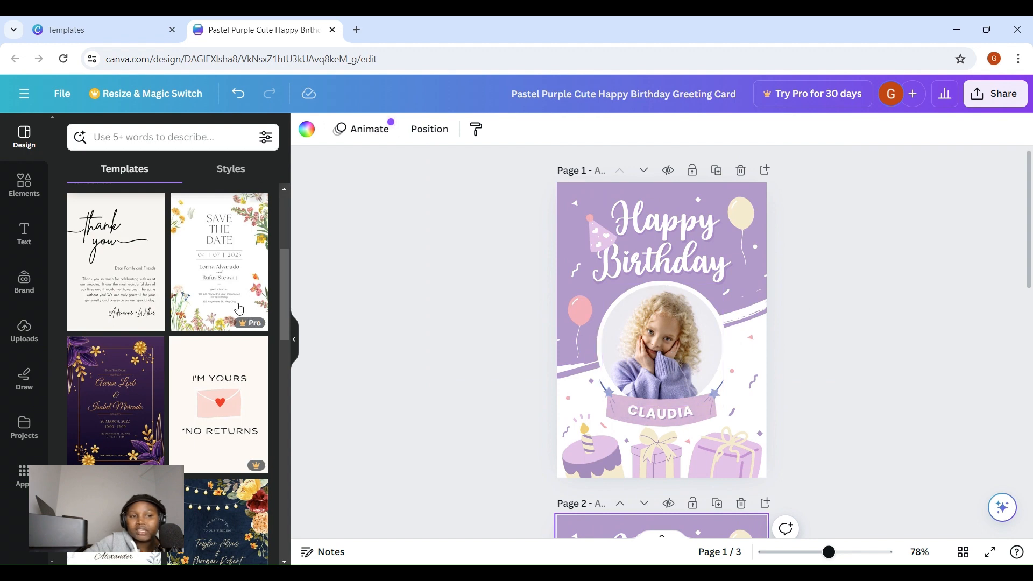
Step: Search the elements for "baby" and narrow the results to photos
click(25, 331)
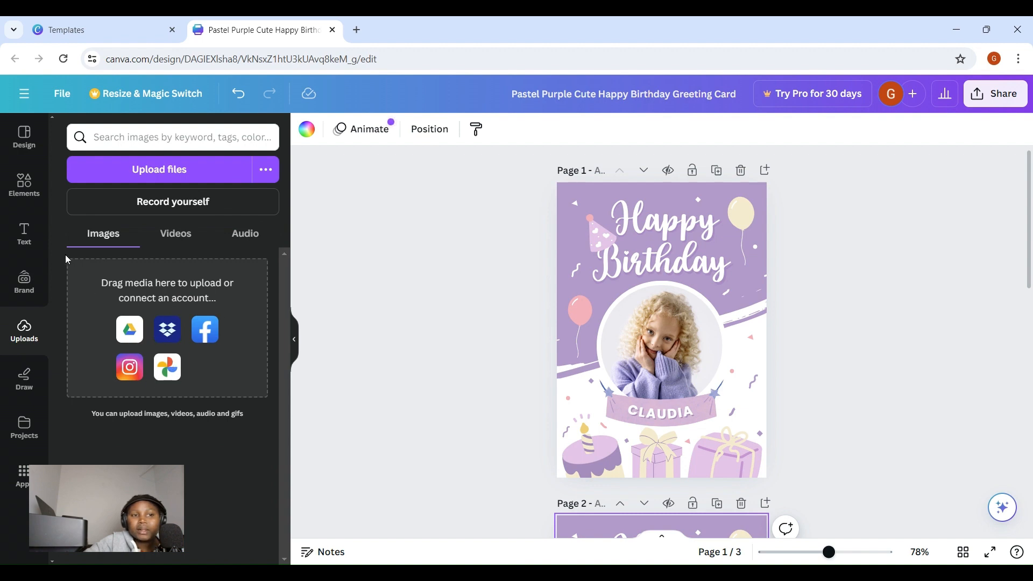
click(25, 184)
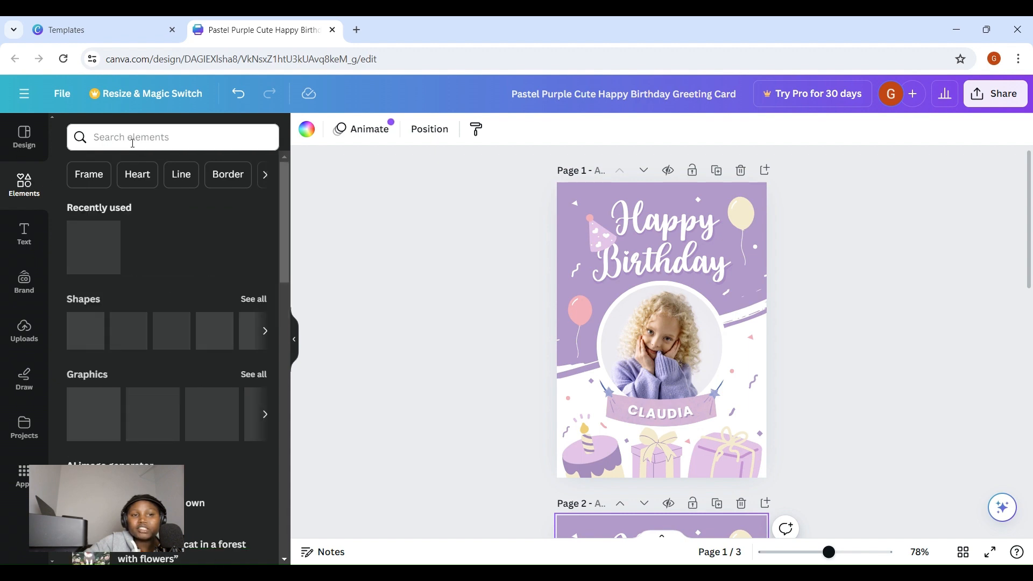
click(132, 138)
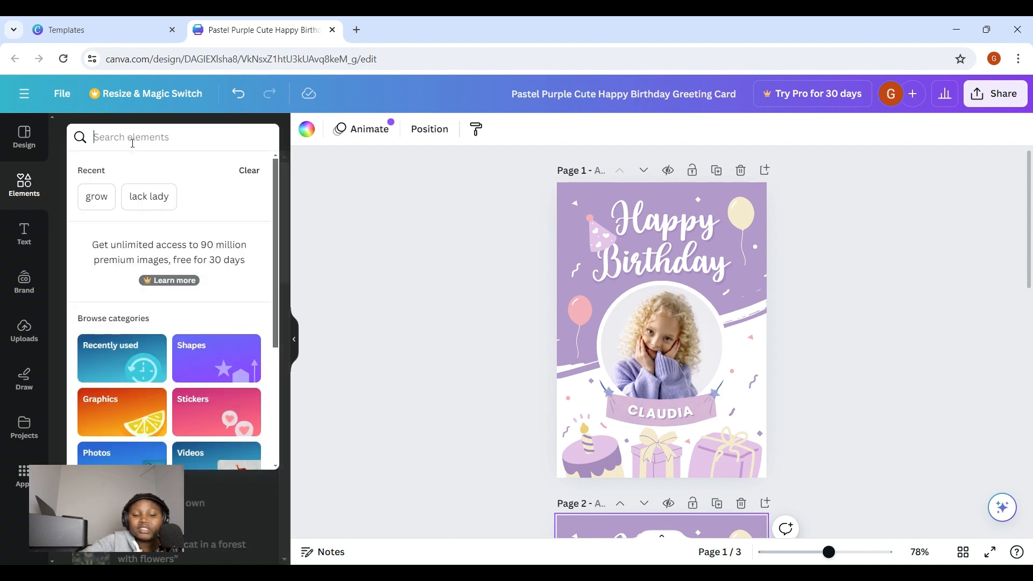
text(baby)
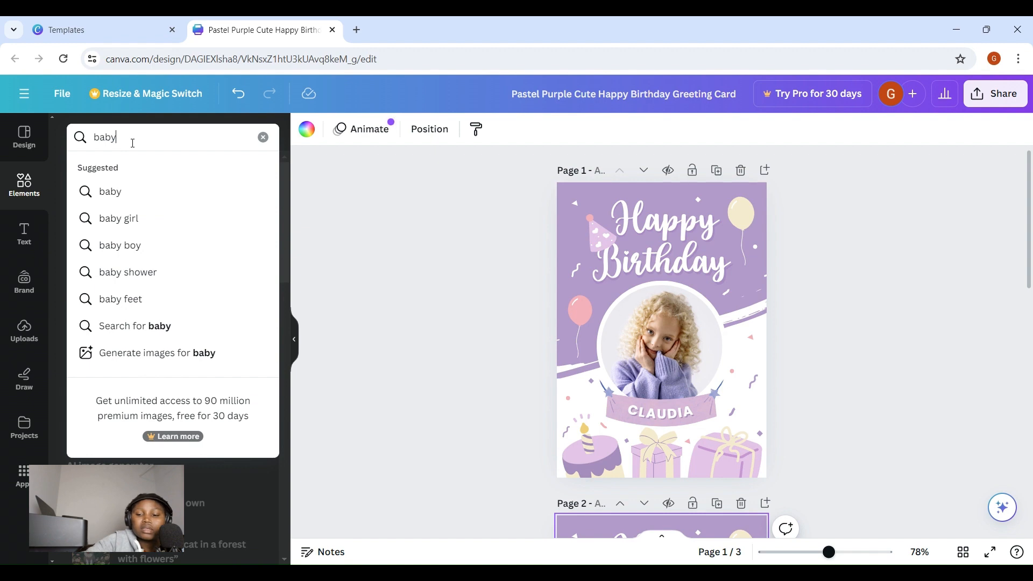
key(Return)
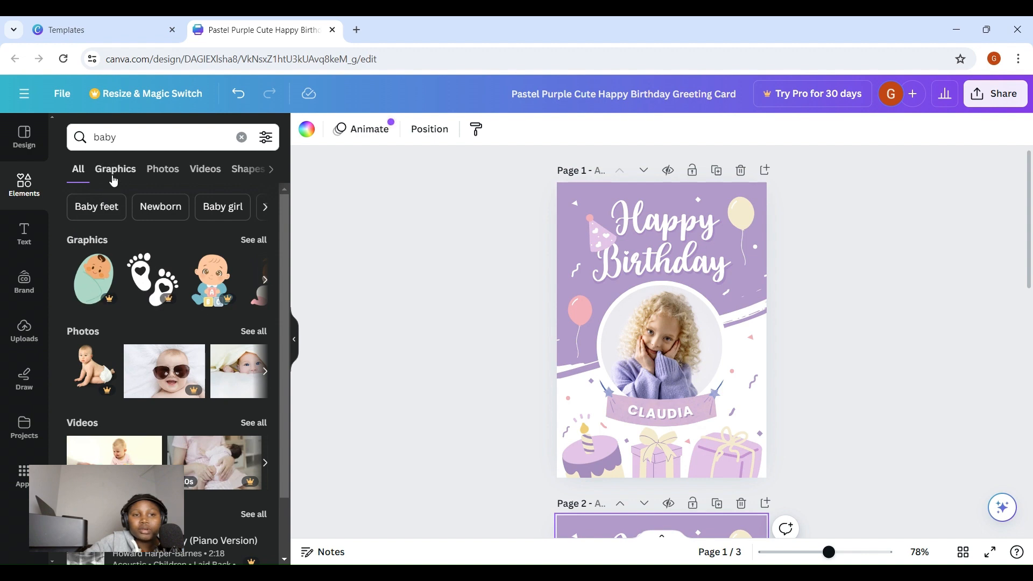
click(158, 168)
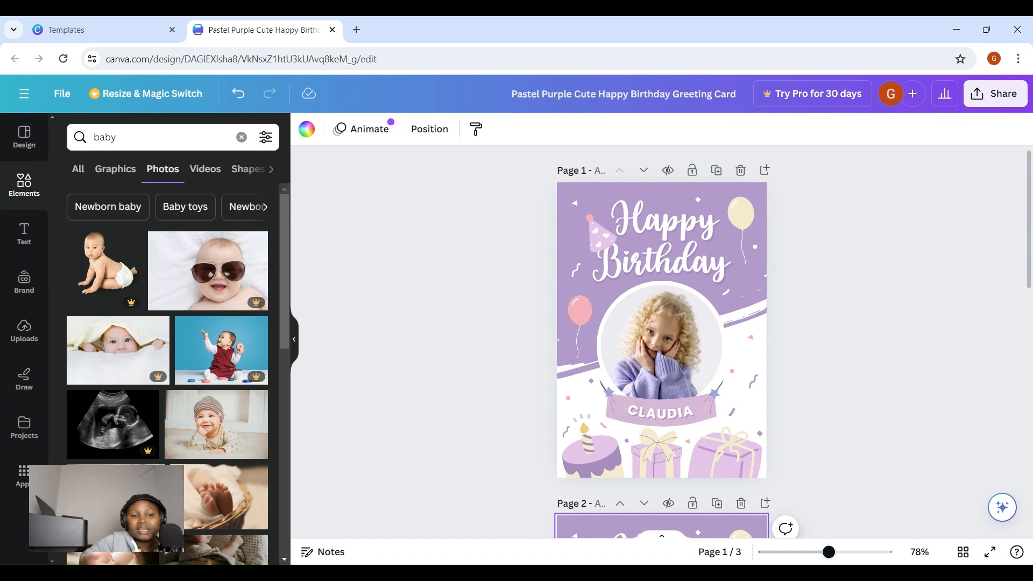
Step: Try the photo of the awake, lying baby in page 1's circular frame, and detach and delete it
click(113, 559)
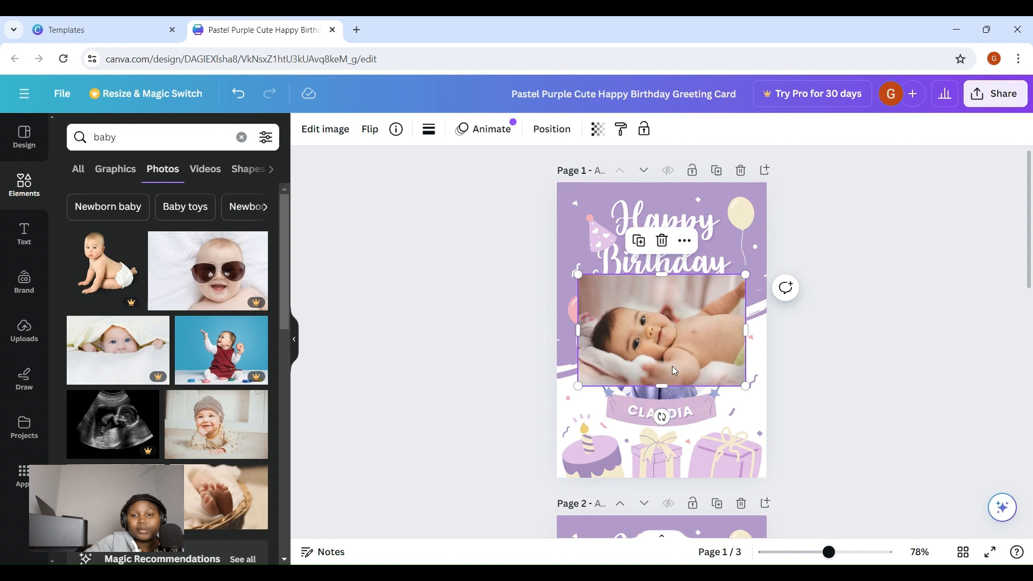
drag(668, 356, 673, 332)
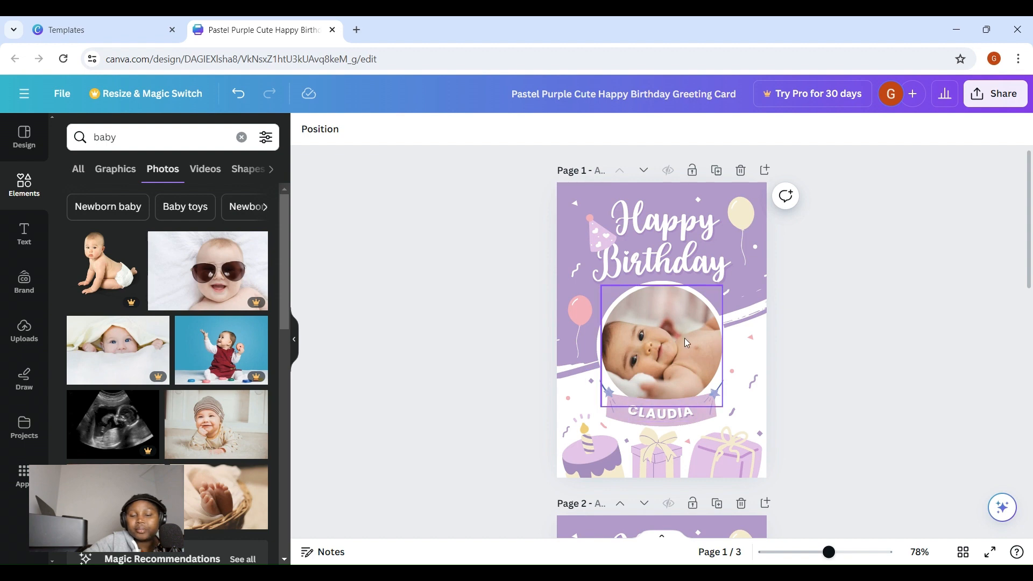
right_click(687, 342)
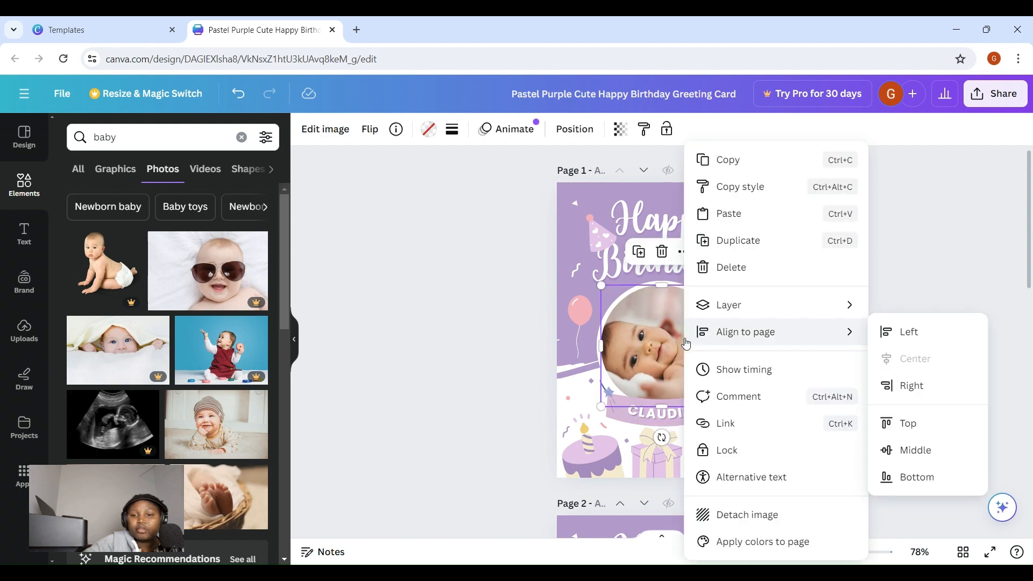
click(730, 517)
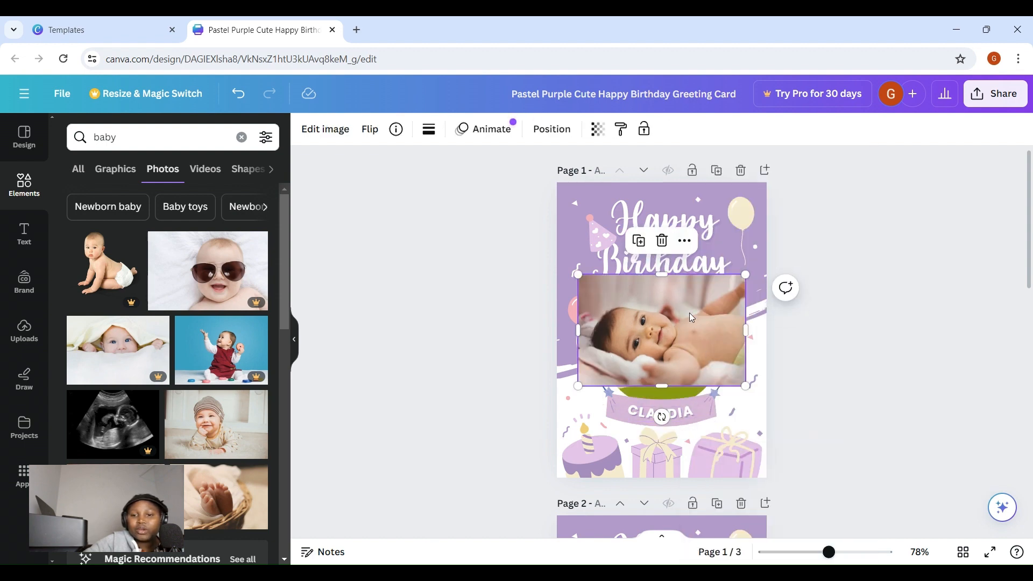
drag(691, 317, 479, 421)
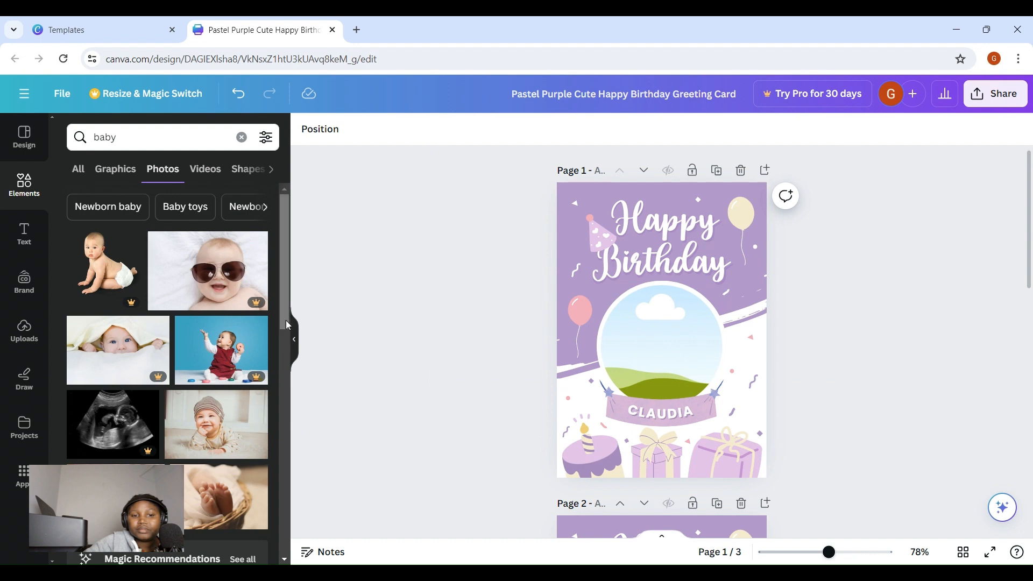
Step: Find the photo of the sleeping newborn in a white wrap and place it in page 1's circular frame
drag(288, 313, 281, 334)
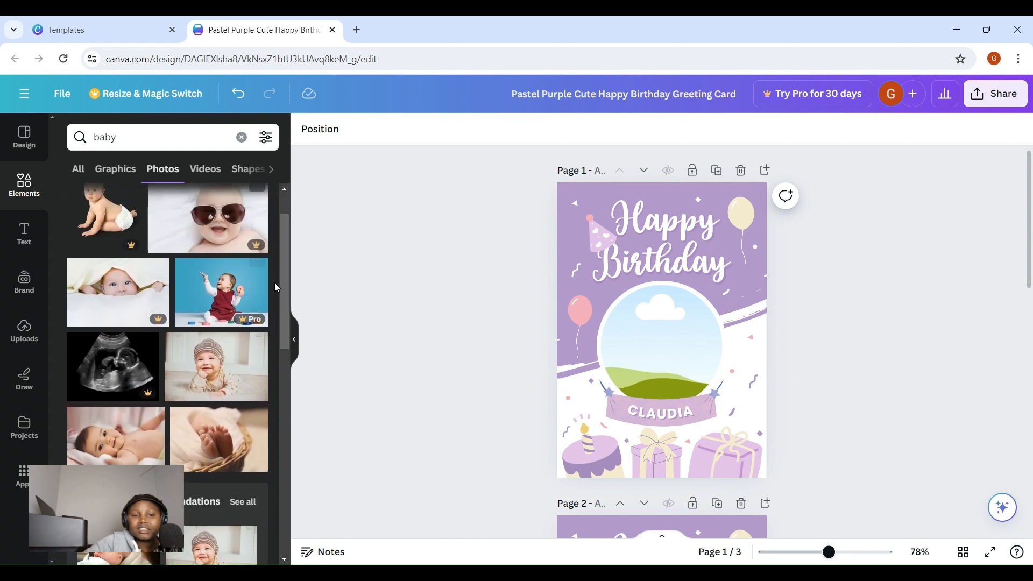
scroll(287, 323, down, 1)
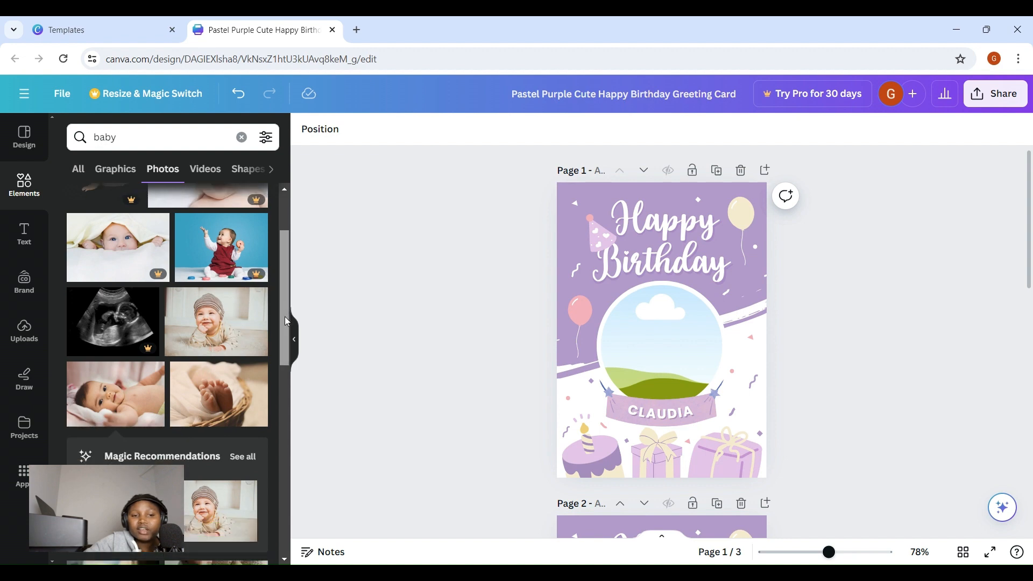
drag(285, 316, 284, 372)
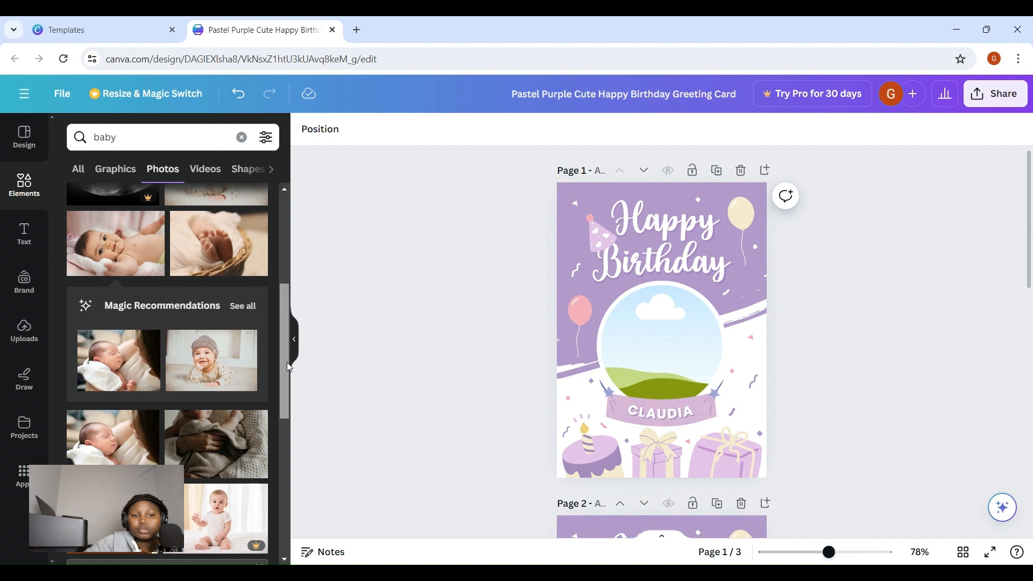
drag(286, 365, 283, 389)
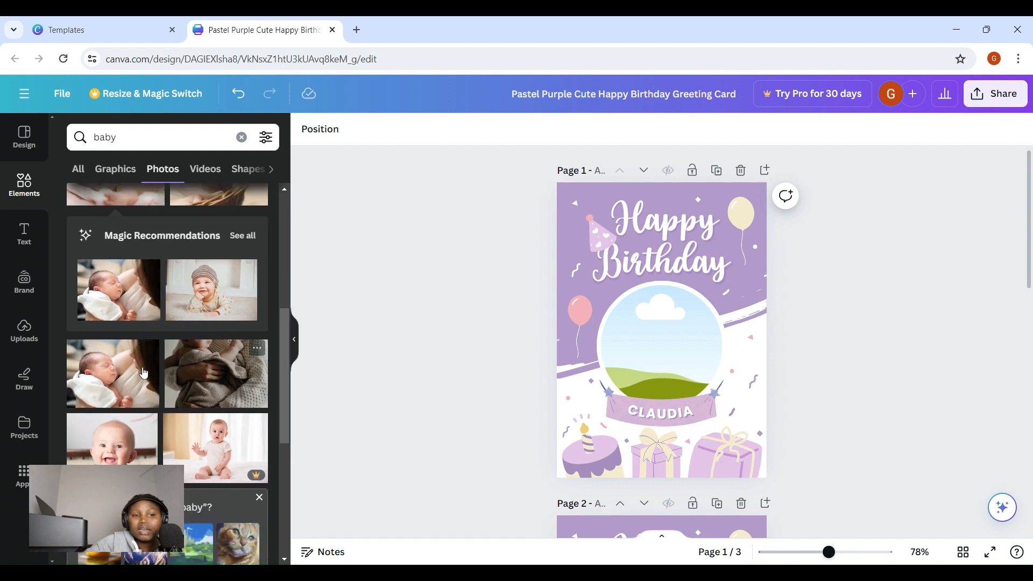
click(123, 375)
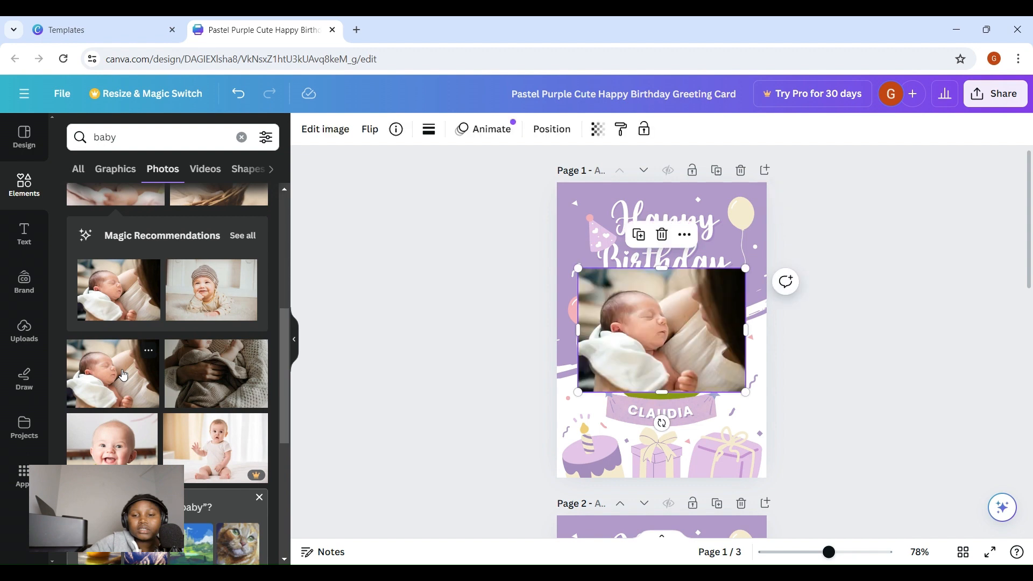
drag(640, 349, 615, 358)
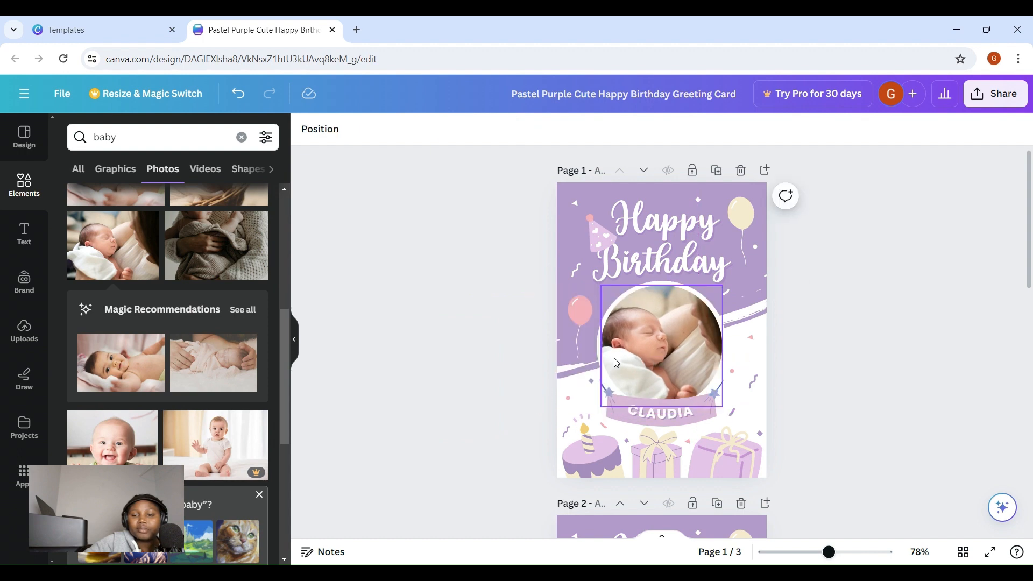
Step: Reposition the newborn photo within page 1's circular frame so the baby's face sits nearer the centre
click(679, 326)
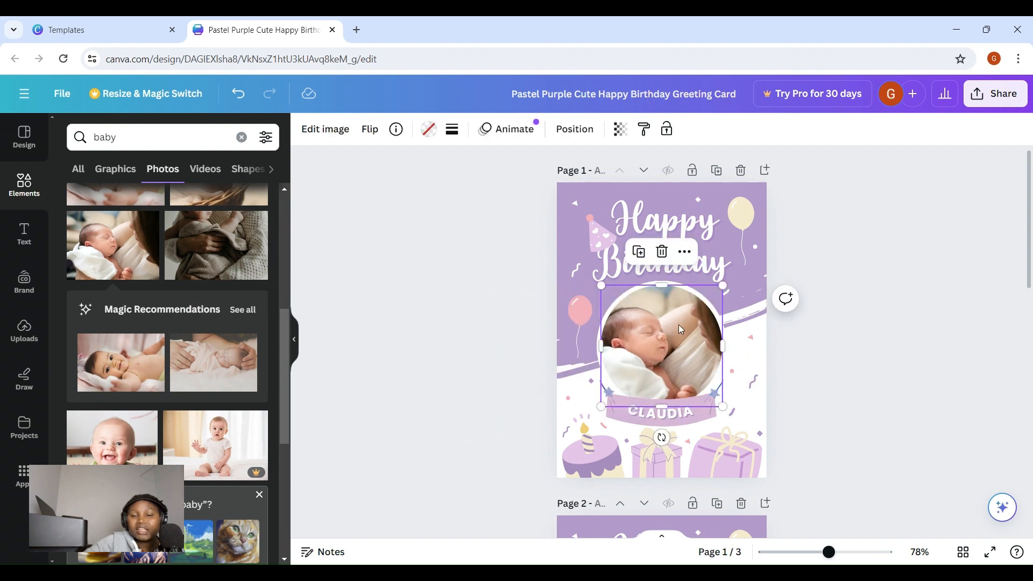
double_click(630, 341)
drag(616, 324, 667, 324)
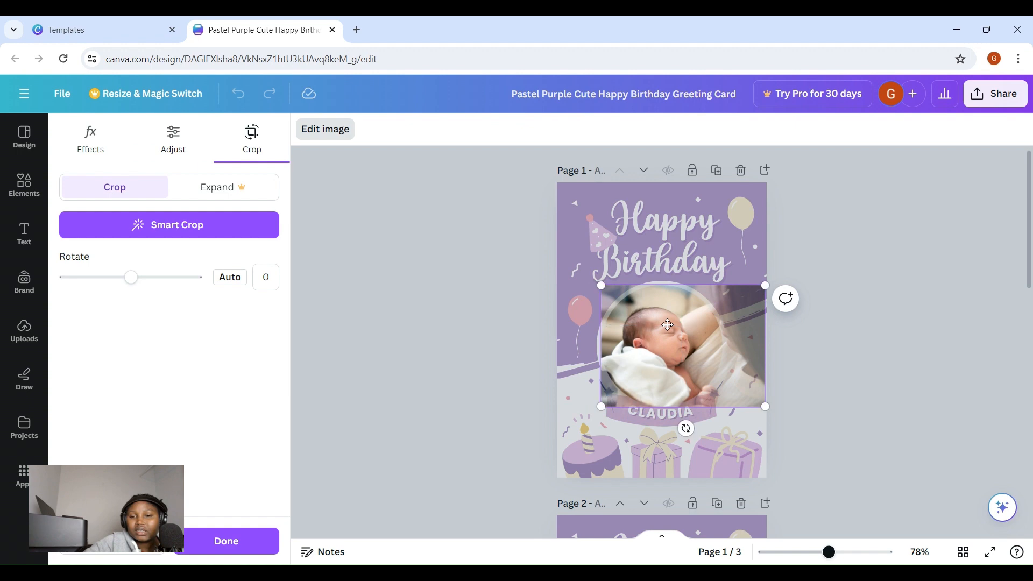
click(828, 351)
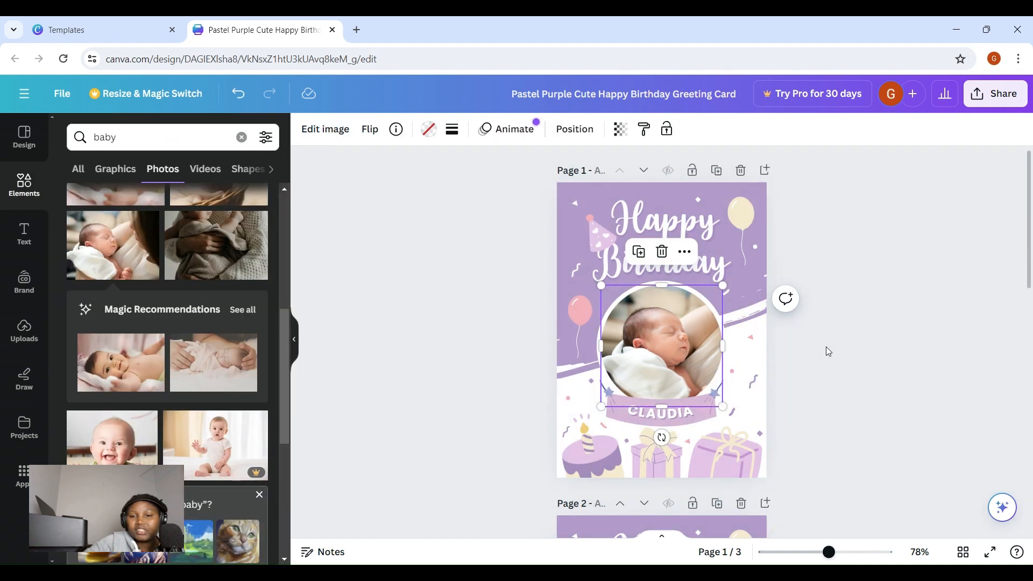
click(853, 370)
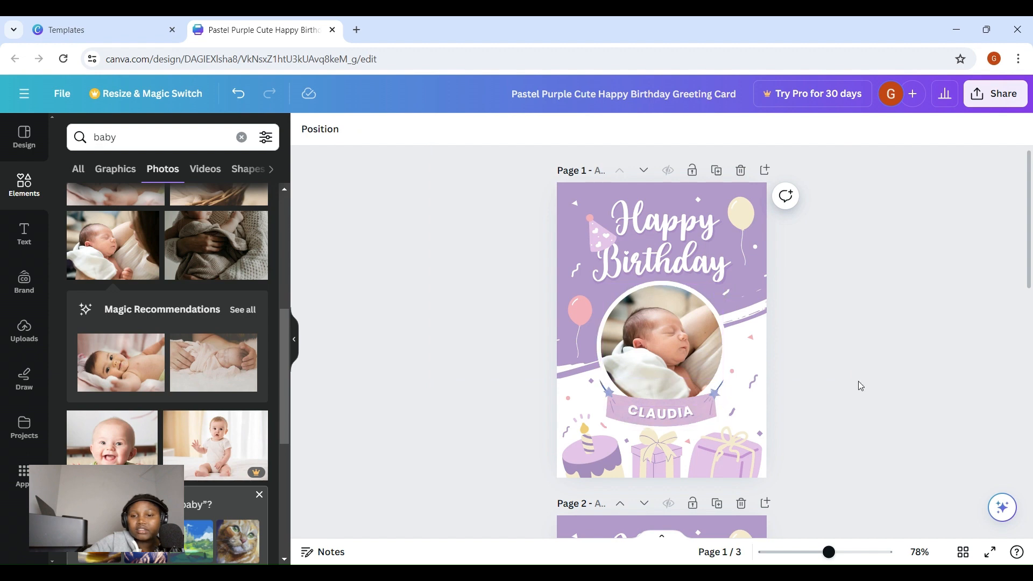
Step: Replace the name on page 1's banner with the birthday child's first name in capitals
double_click(676, 416)
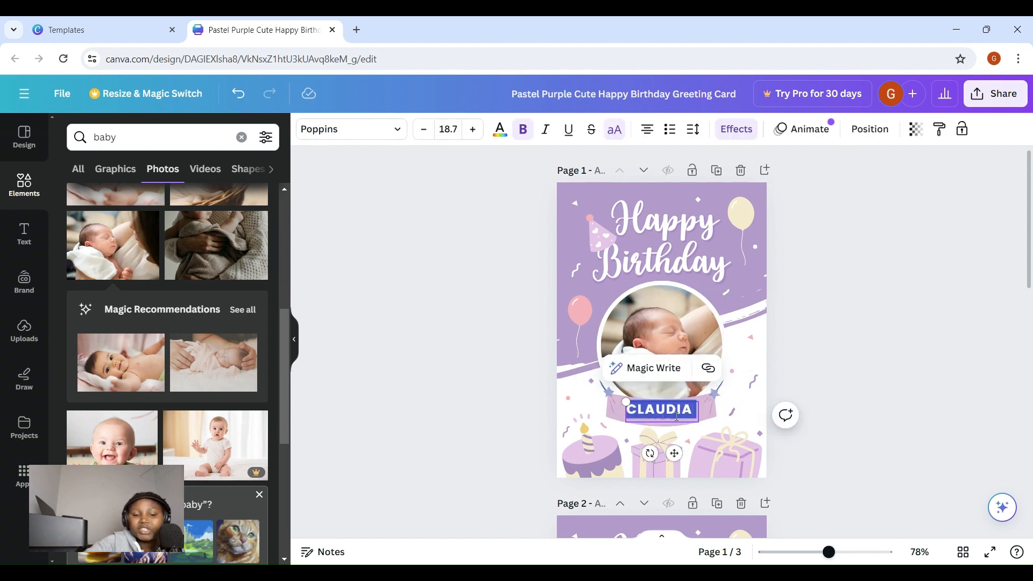
text(JASON)
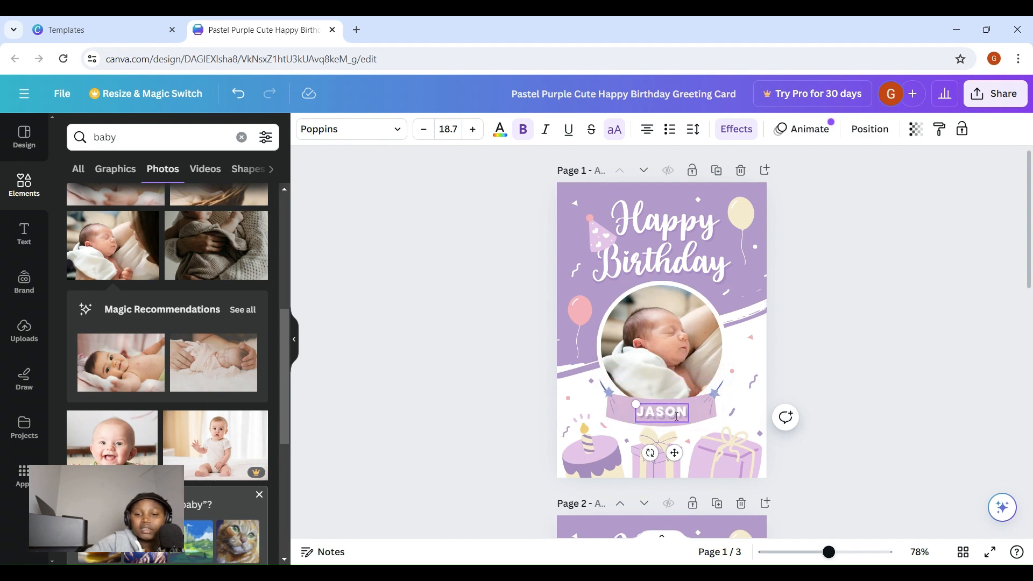
click(927, 333)
click(679, 234)
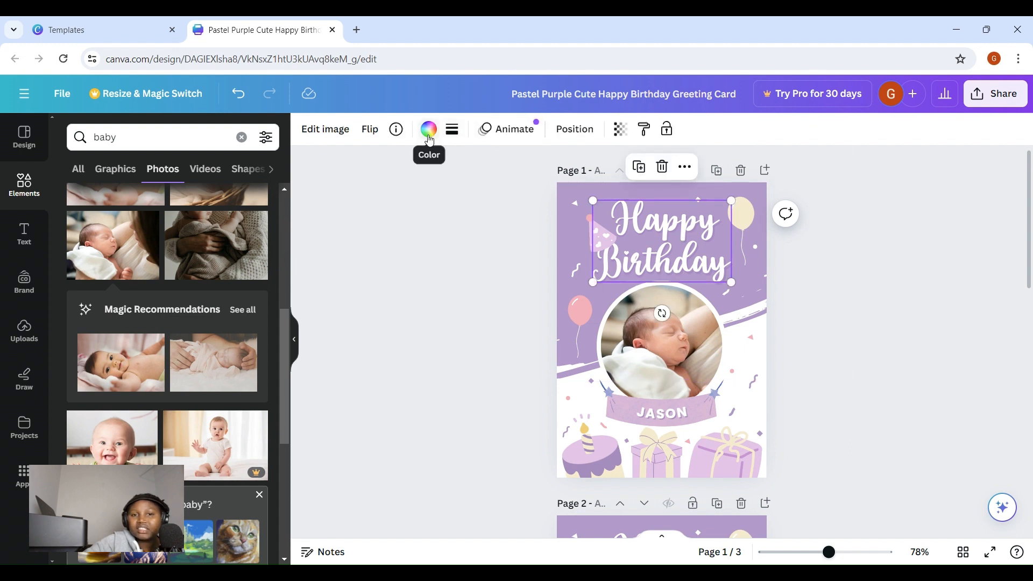
click(863, 407)
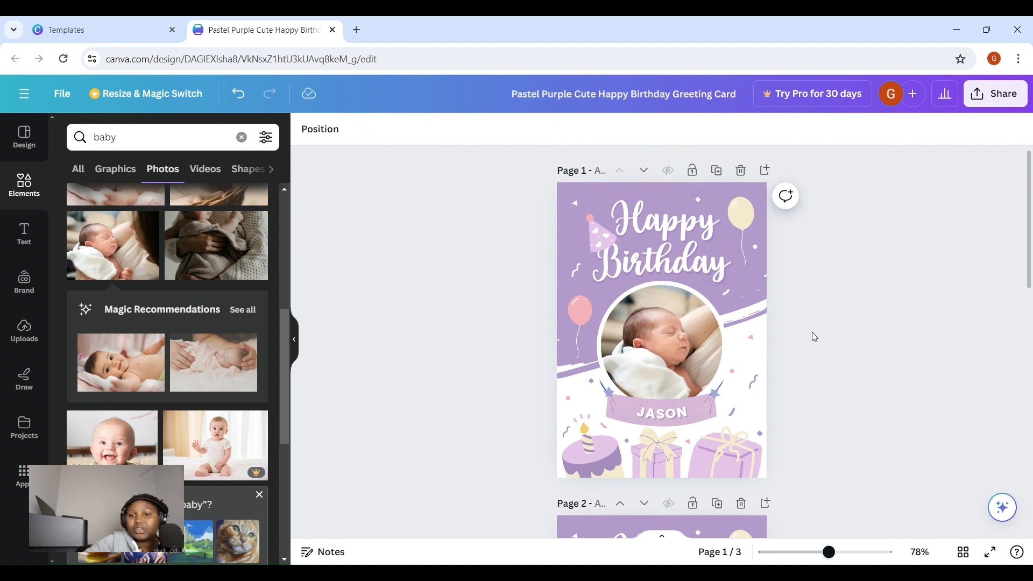
Step: Recolor the cream balloon beside page 1's Happy Birthday heading to light green from the default solid colors
click(743, 225)
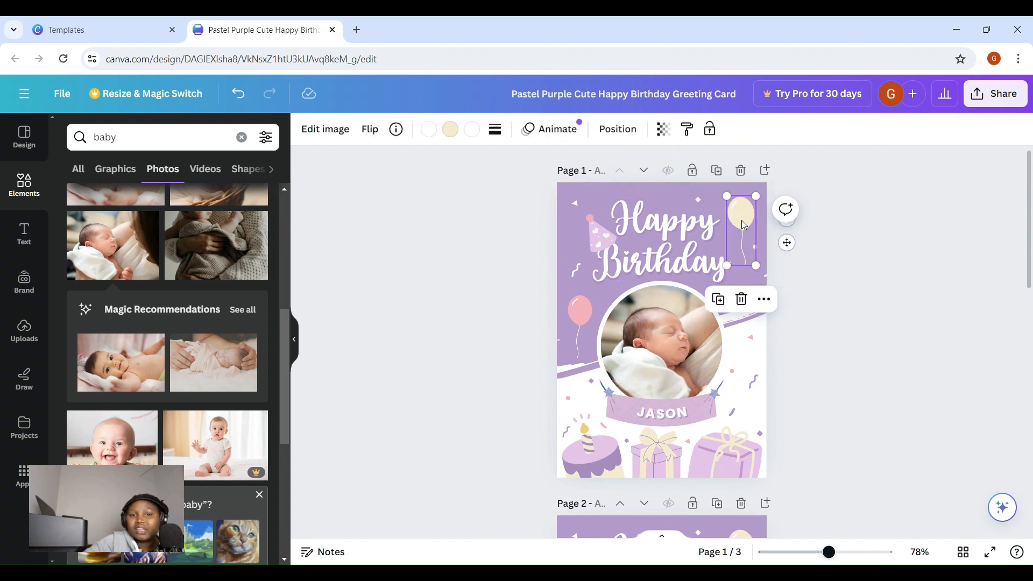
click(451, 130)
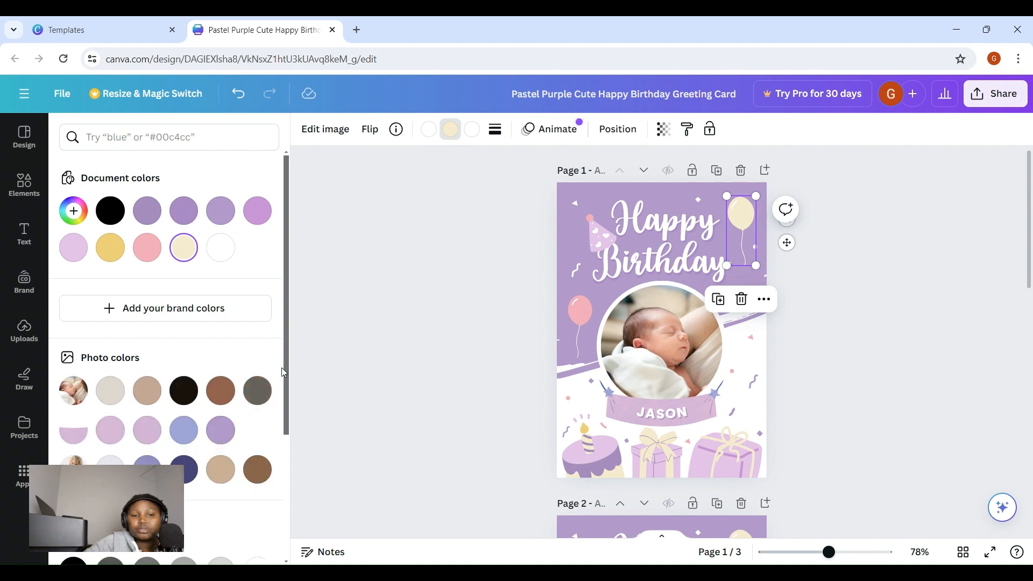
scroll(280, 420, down, 4)
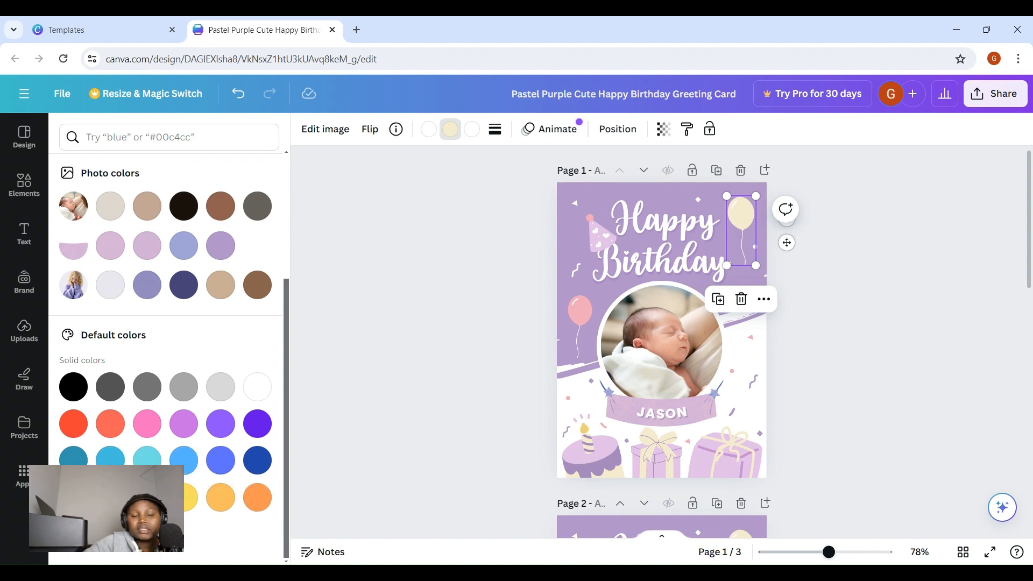
click(147, 497)
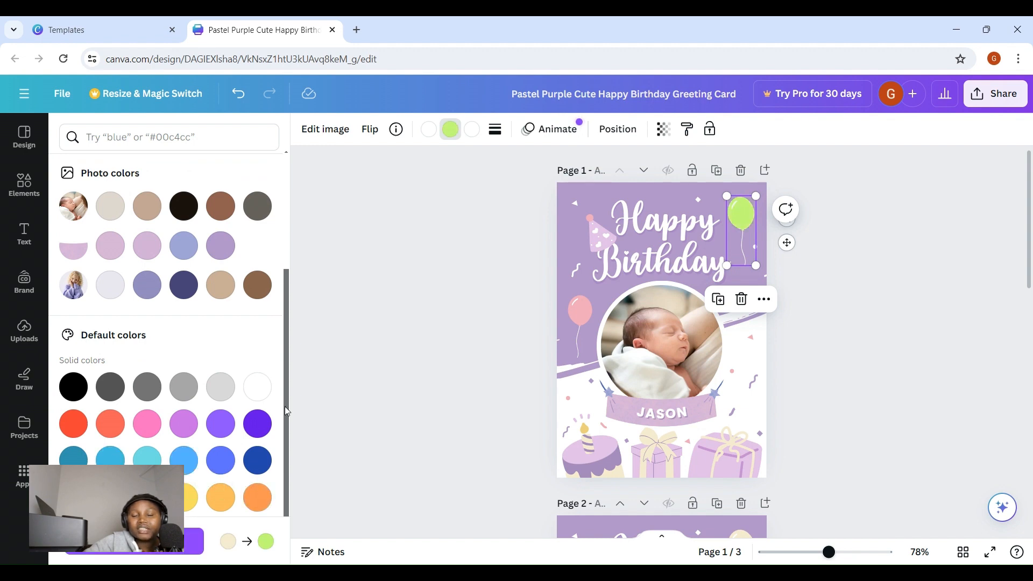
key(Escape)
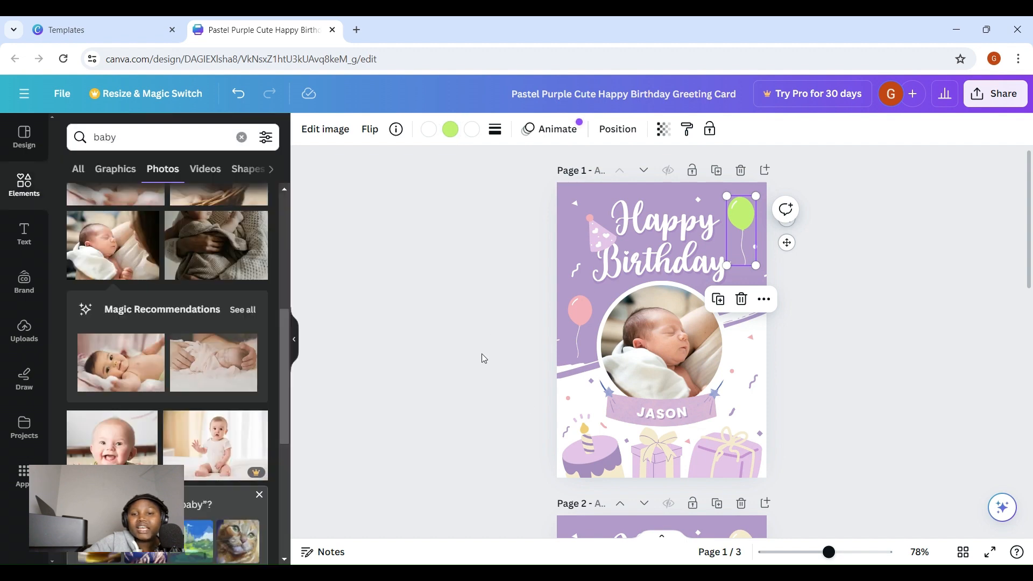
click(853, 329)
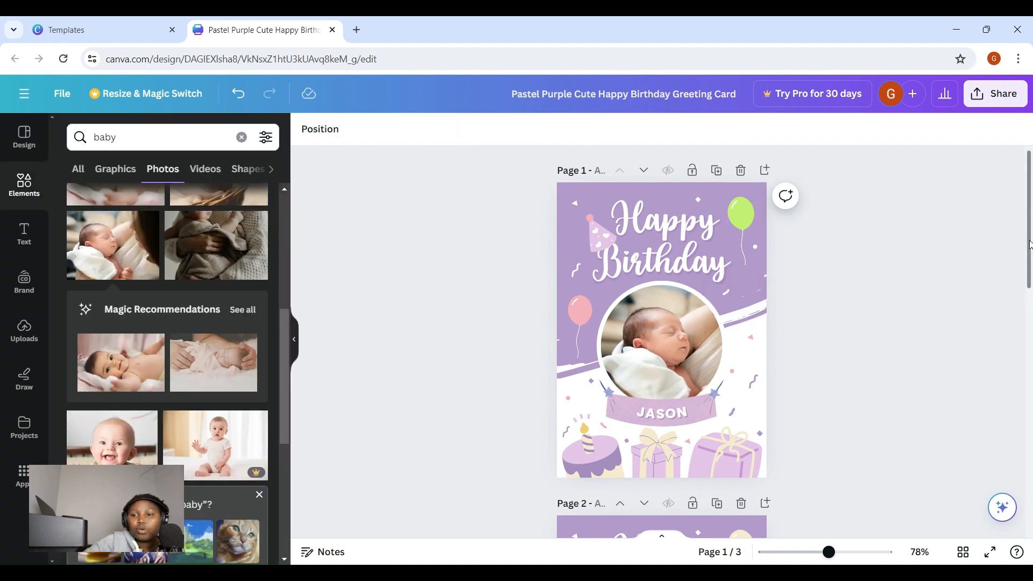
Step: Delete the white Happy Birthday heading, the girl's photo and its circular picture frame from page 2
scroll(1009, 298, down, 4)
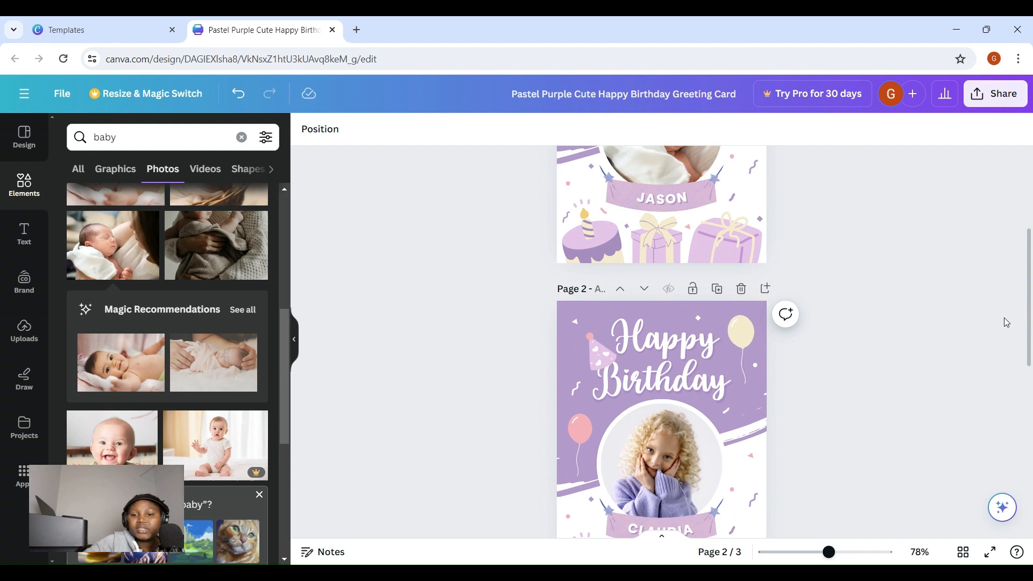
click(692, 359)
key(Delete)
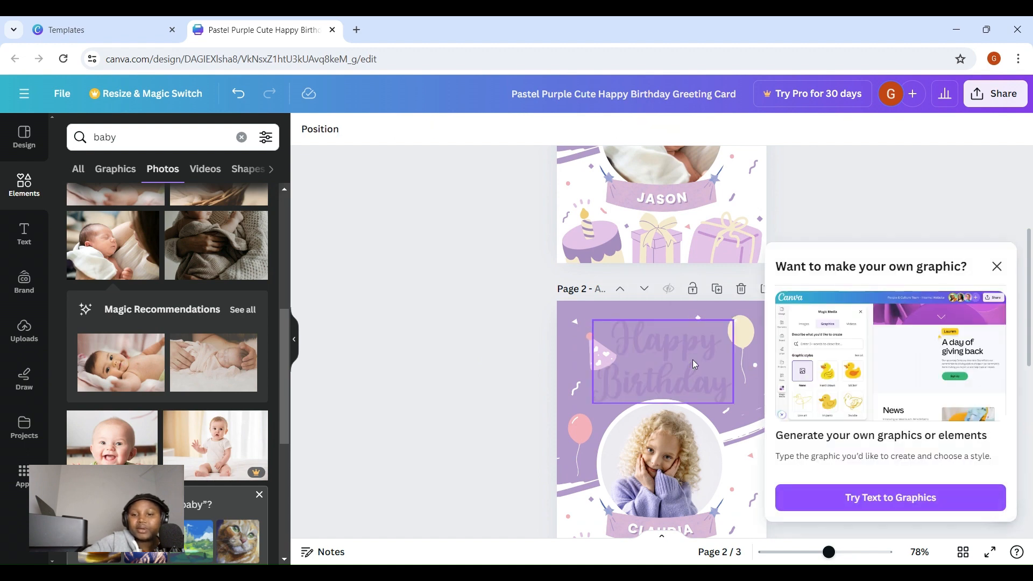
click(680, 431)
key(Delete)
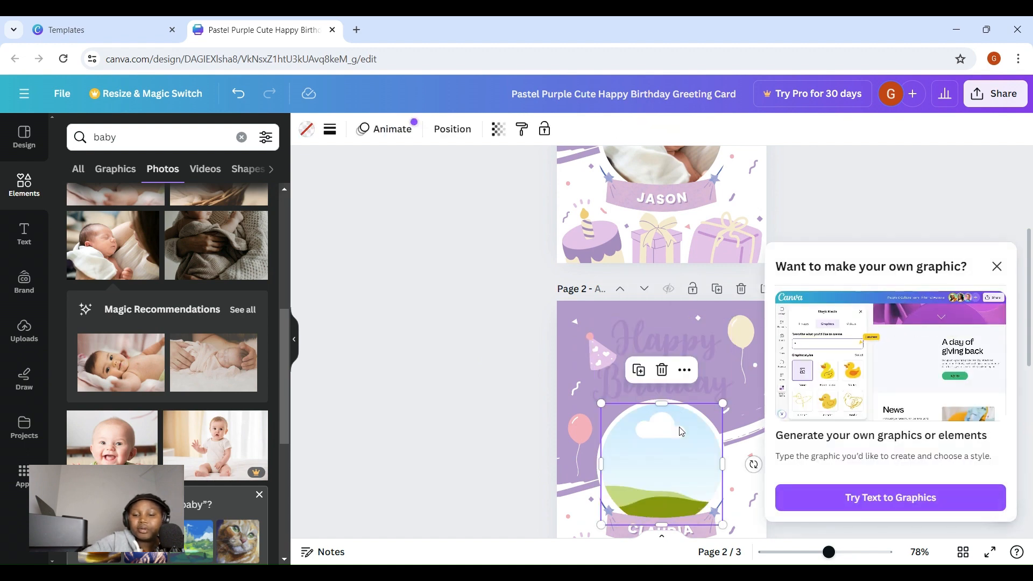
key(Delete)
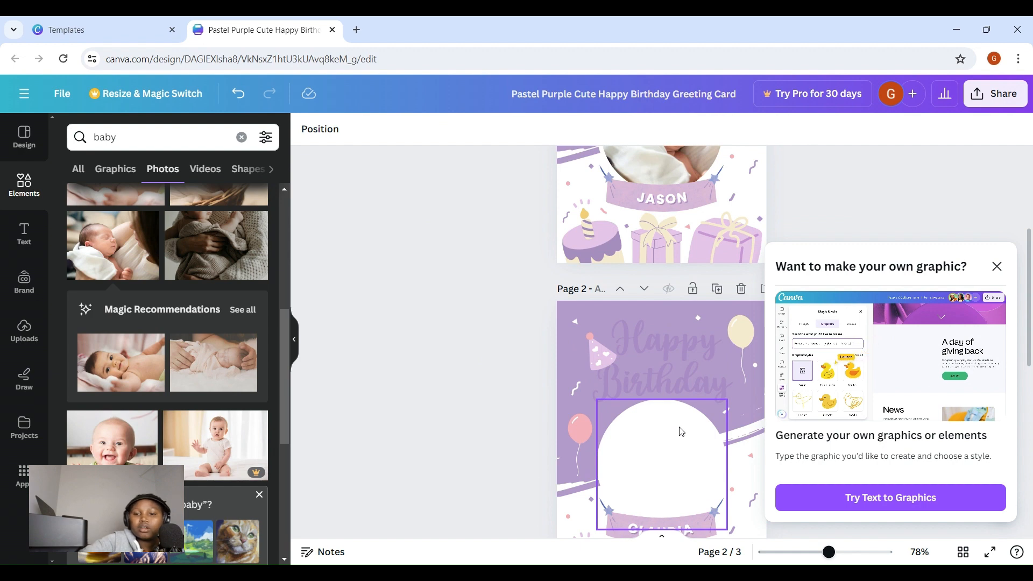
Step: Delete the remaining purple Happy Birthday lettering and the name banner from page 2
click(677, 390)
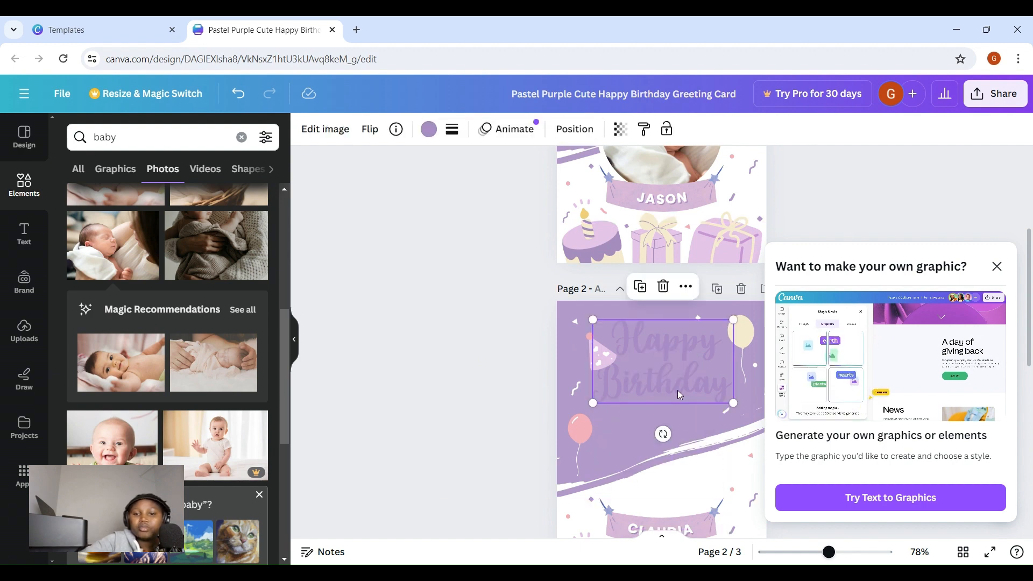
key(Delete)
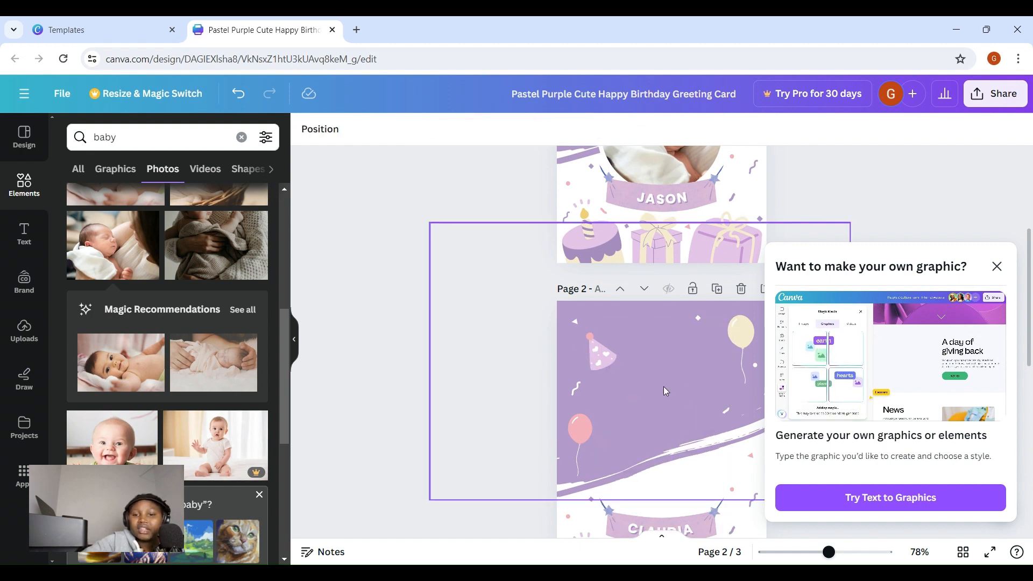
Step: Add a subheading to page 2 reading "Aunty", the aunt's first name, and "loves you very much", with capitals on "Aunty" and the name
click(24, 235)
click(166, 325)
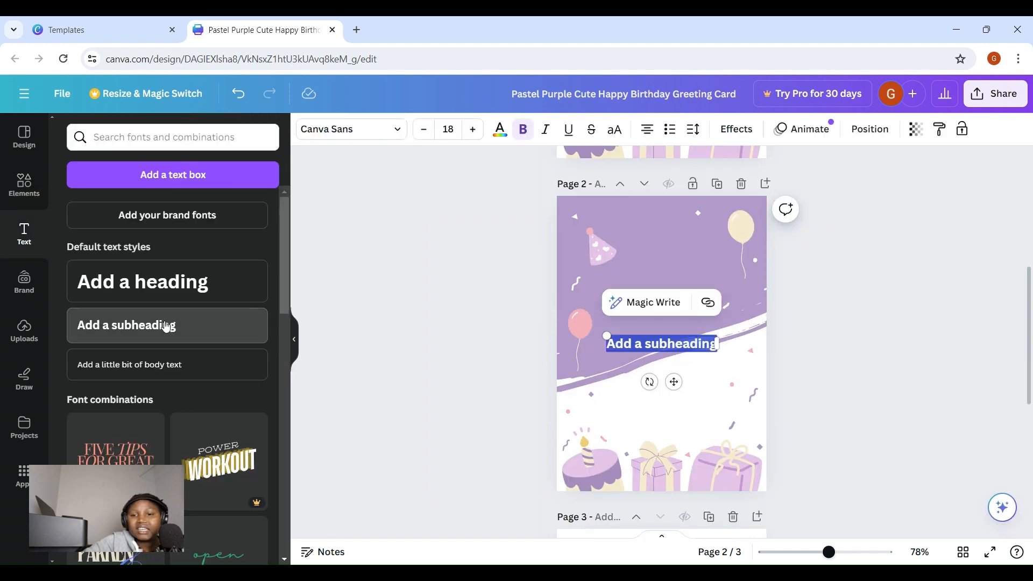
click(651, 343)
triple_click(652, 343)
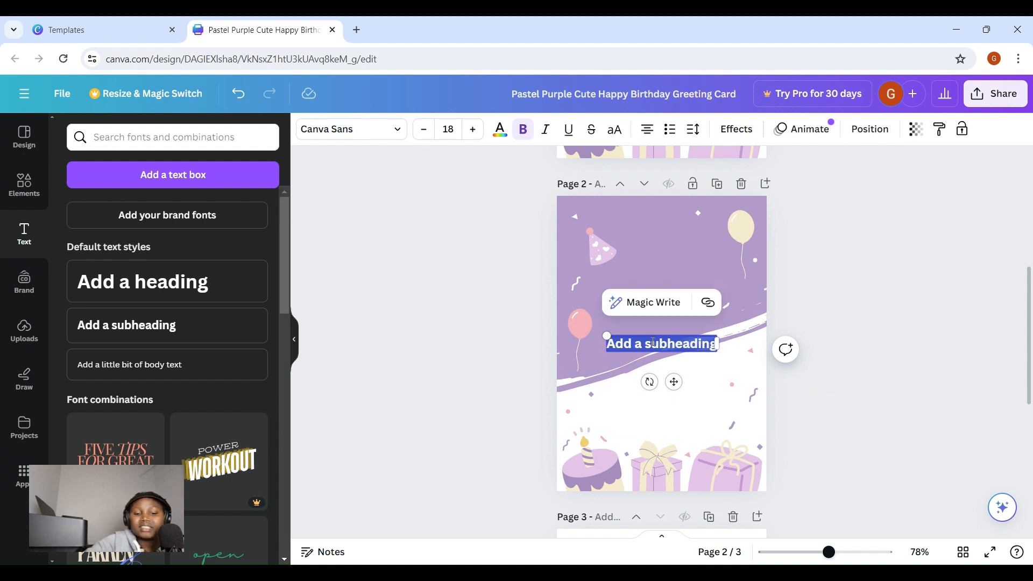
text(aun)
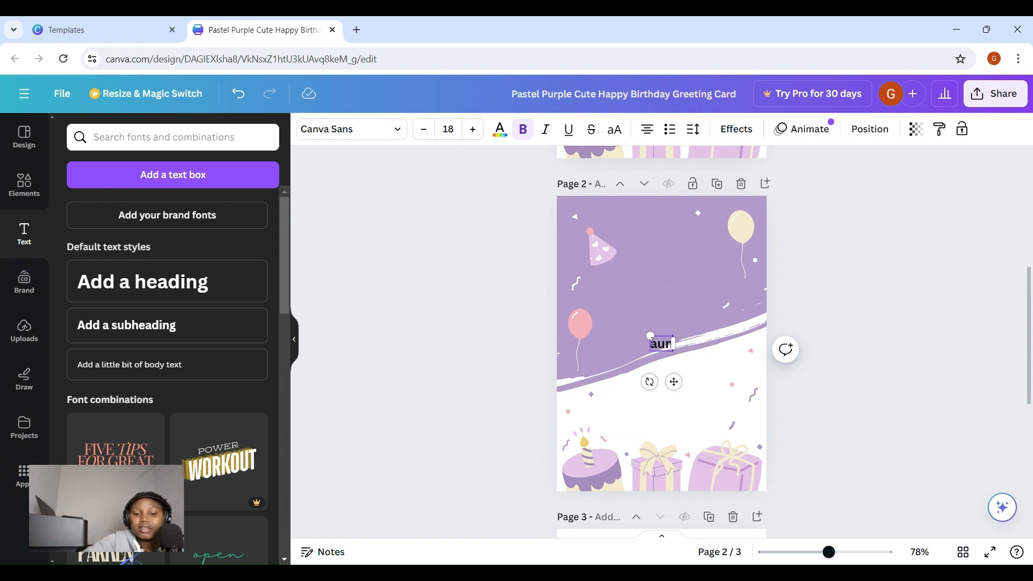
text(ty P)
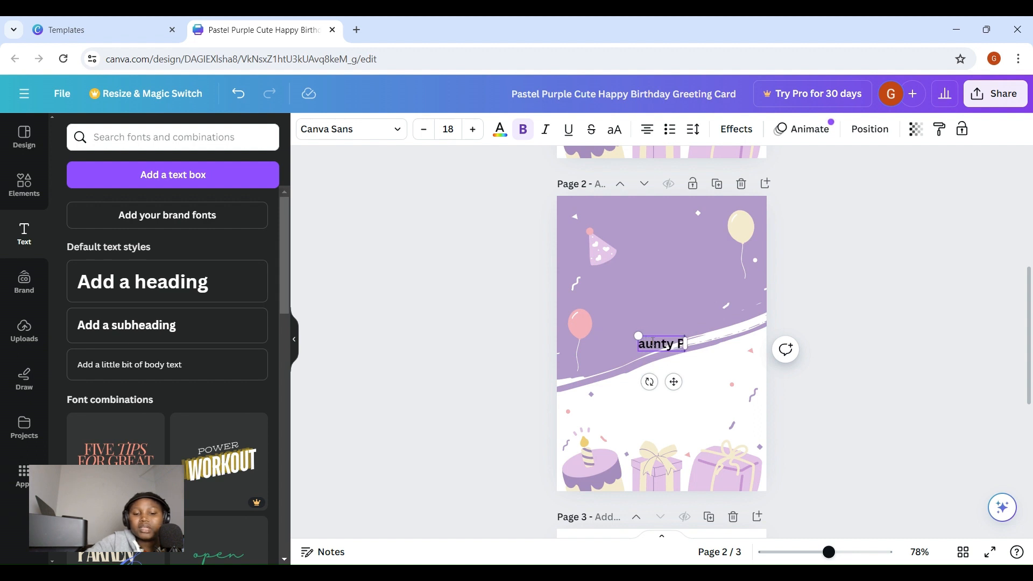
text(eace love)
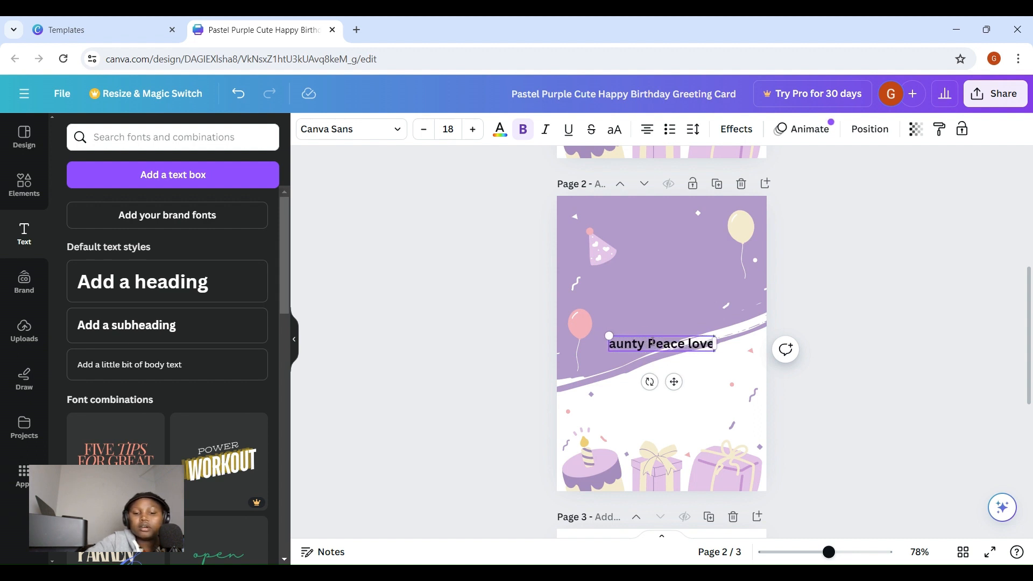
text(s you very)
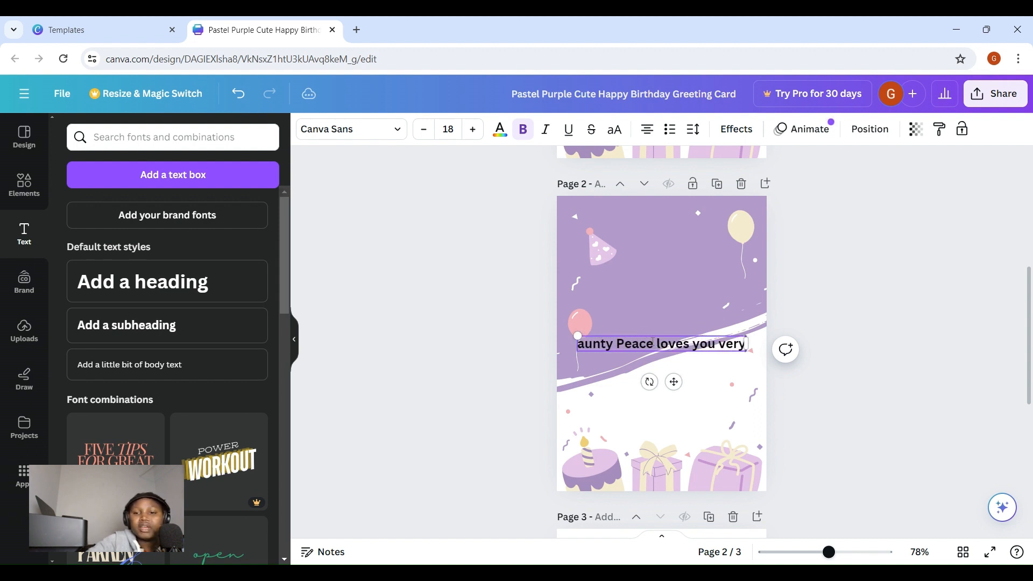
text( much)
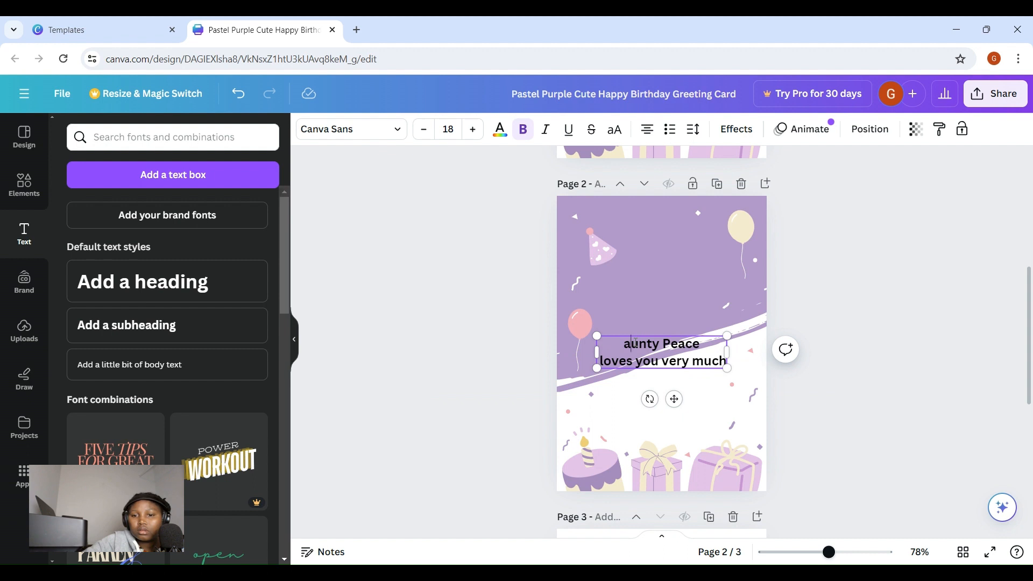
click(630, 343)
key(BackSpace)
text(A)
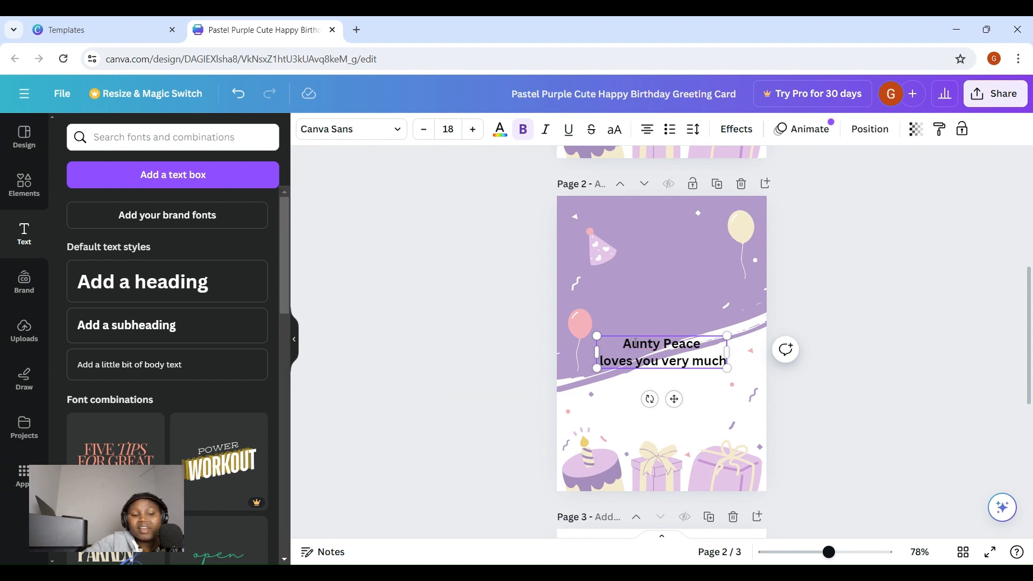
Step: Set page 2's whole message in Poppins at size 30 and tighten its line spacing
key(ctrl+a)
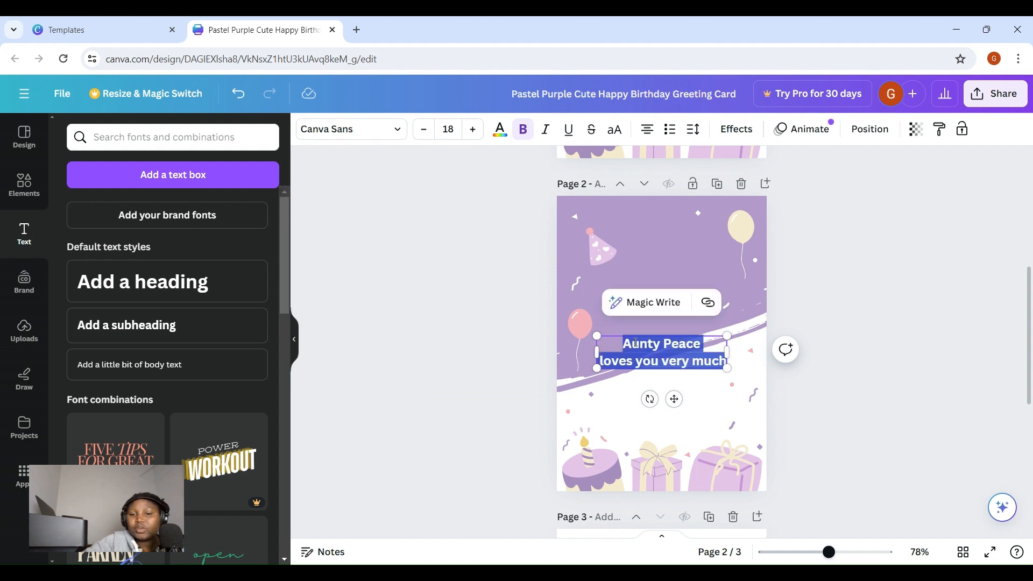
click(399, 134)
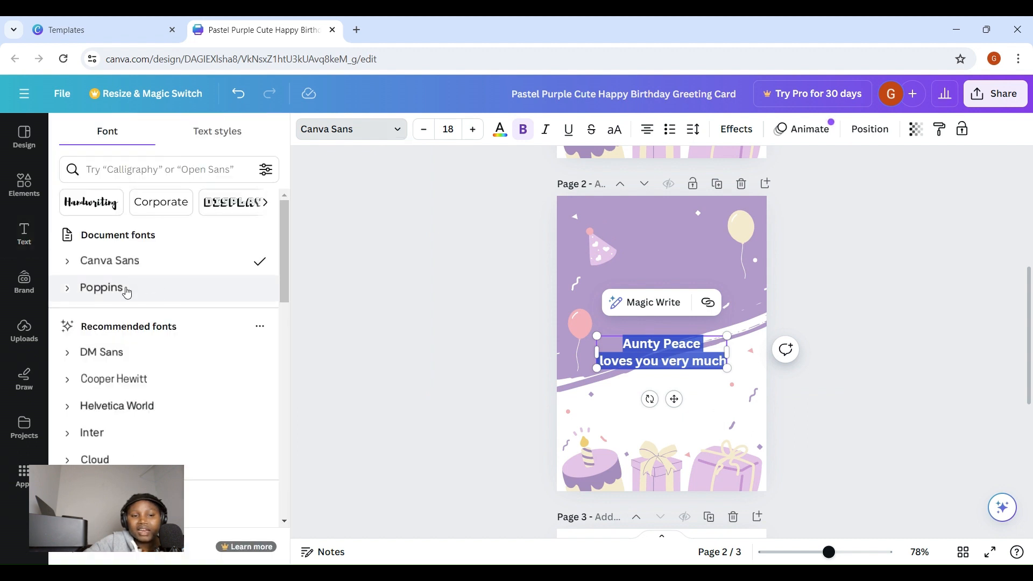
click(127, 292)
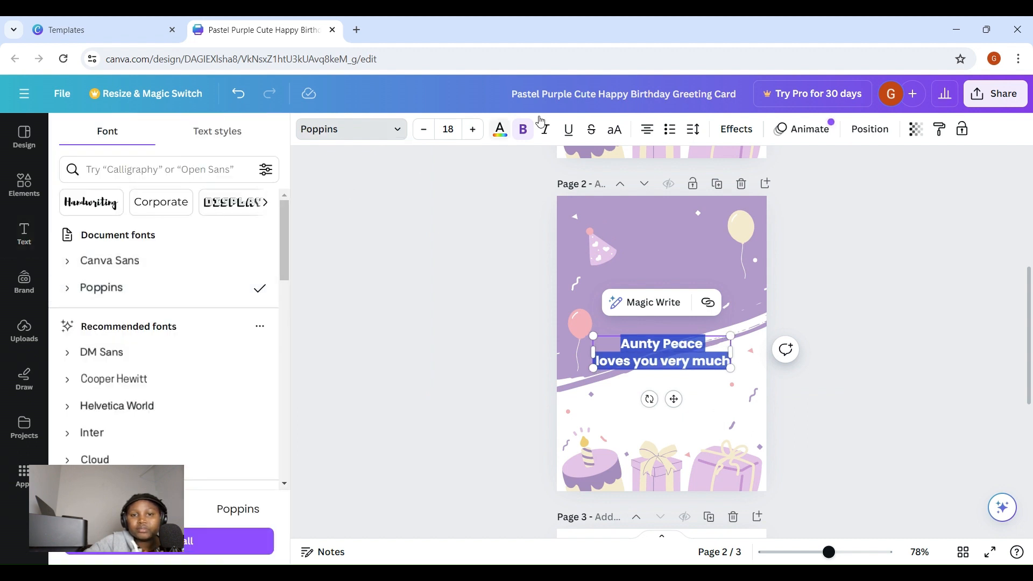
click(450, 132)
text(30)
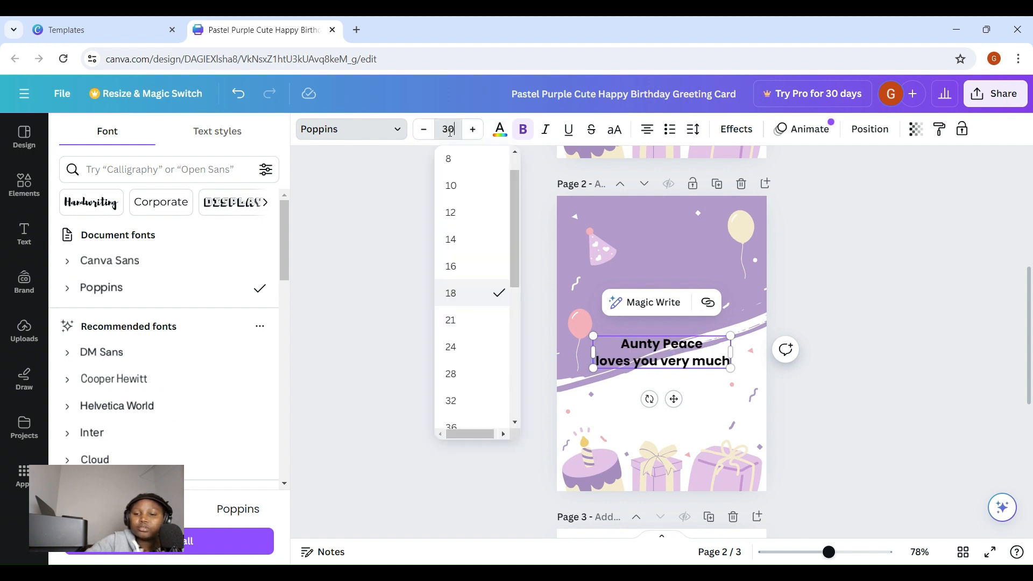
key(Return)
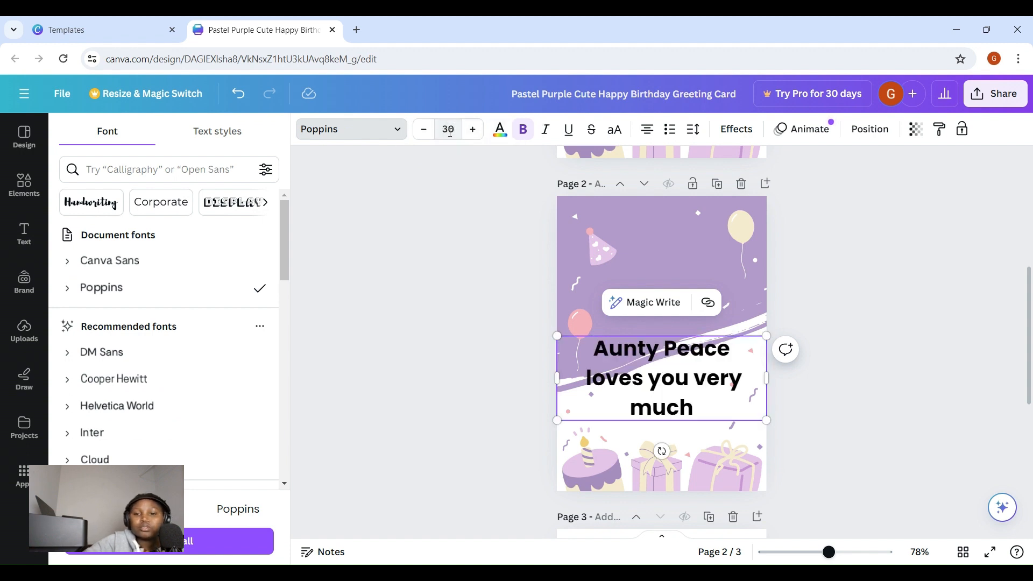
click(694, 130)
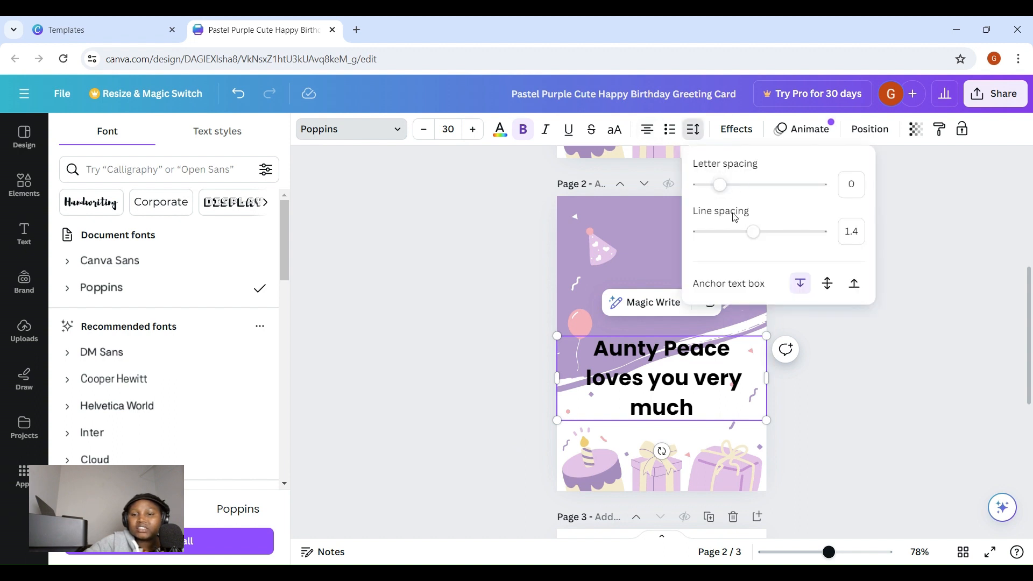
drag(753, 232, 720, 246)
Step: Color page 2's message light green (#c1ff72) from the document colors
click(500, 130)
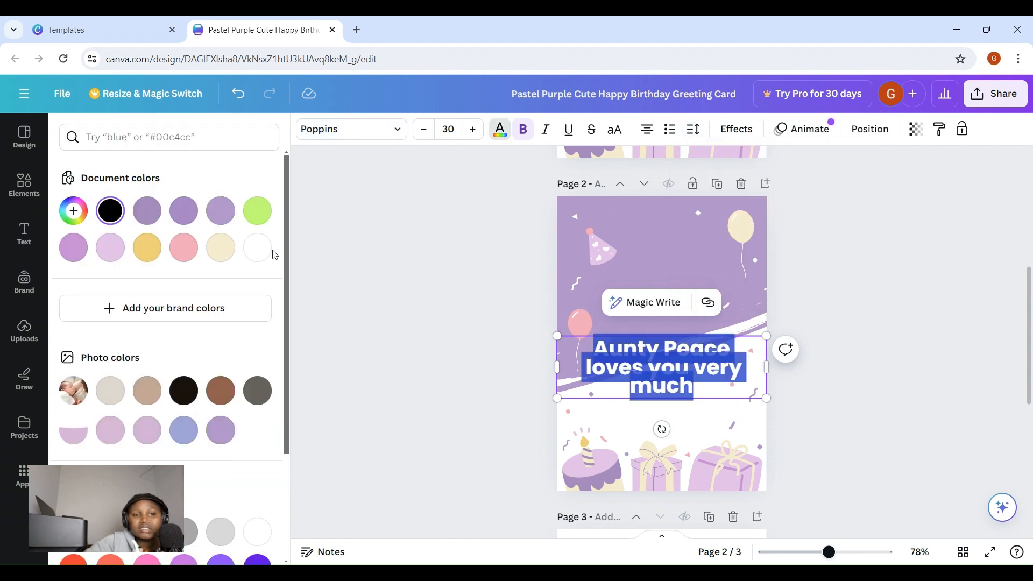
click(263, 216)
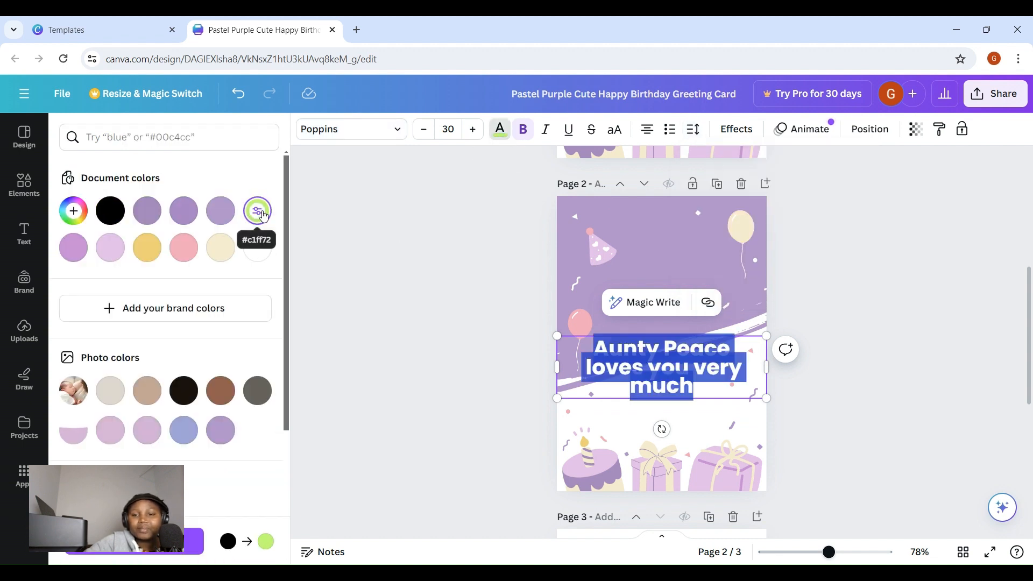
click(669, 225)
Step: Recolor all of page 2's message text to white from the document colors
click(661, 361)
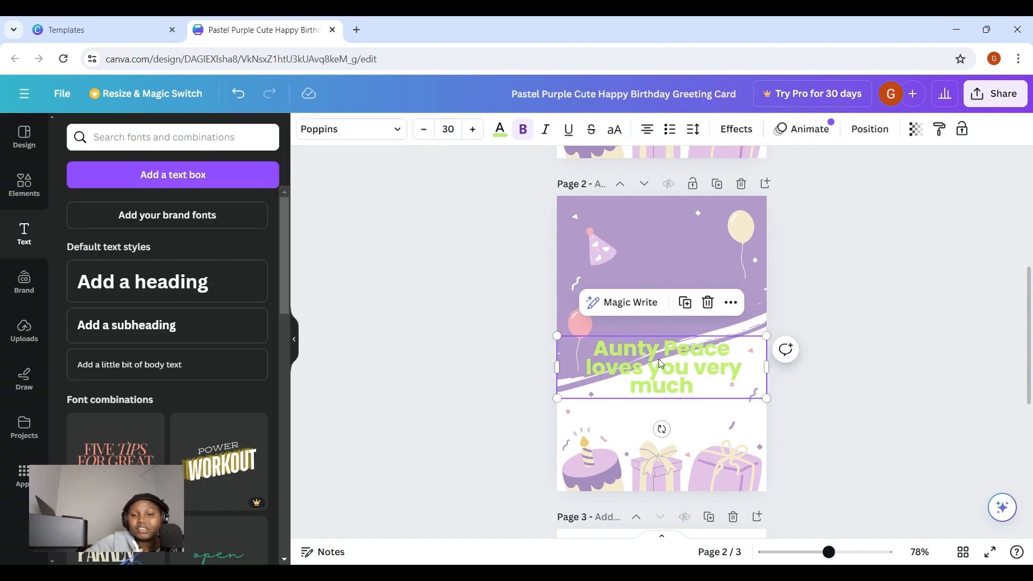
key(ctrl+a)
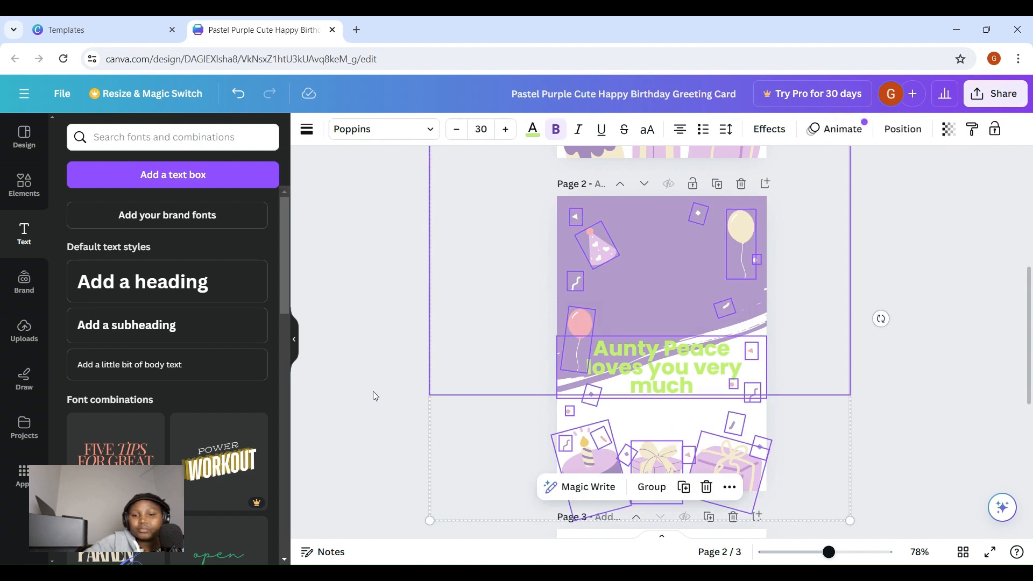
click(374, 392)
click(665, 372)
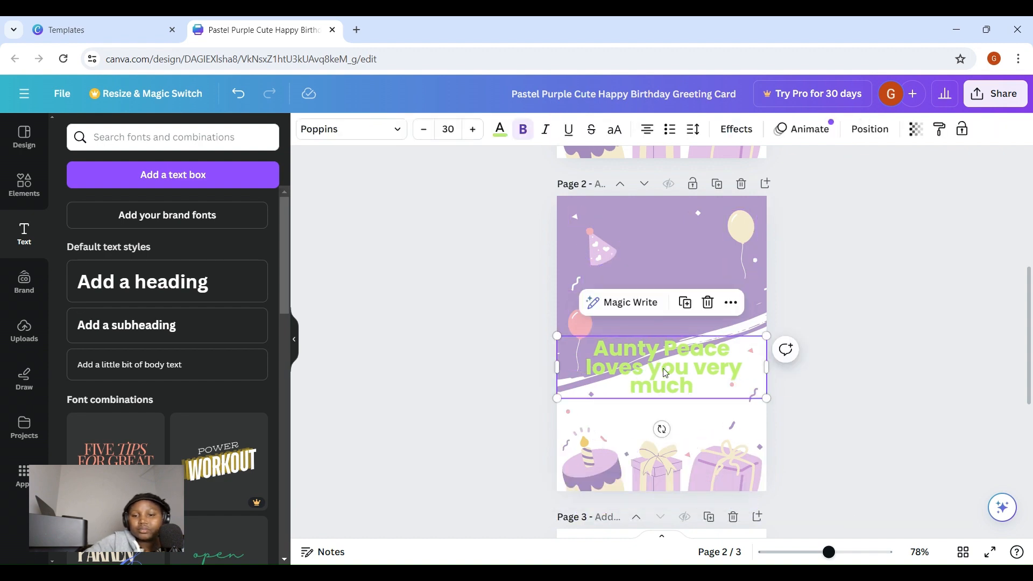
click(665, 372)
key(ctrl+a)
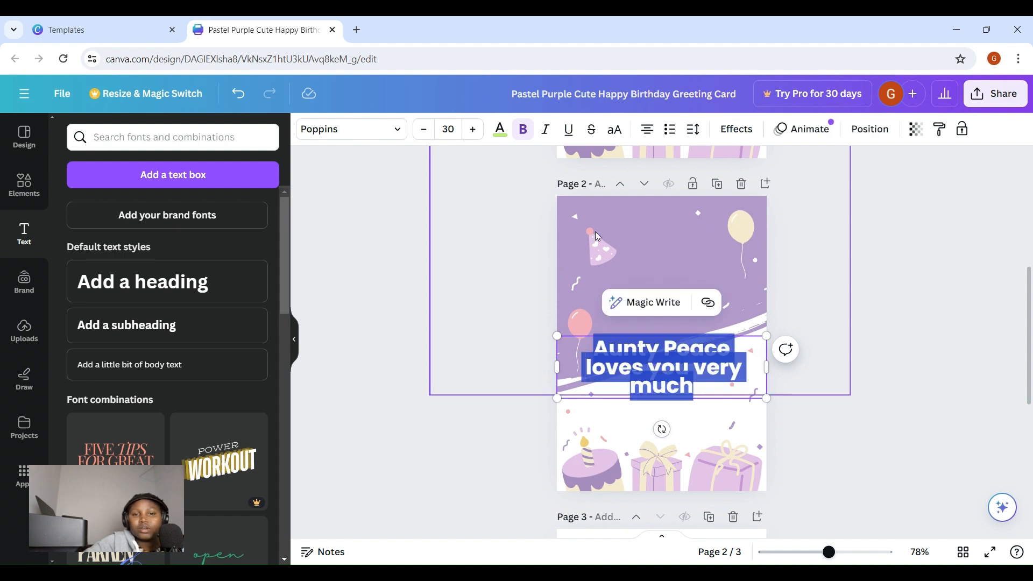
click(500, 130)
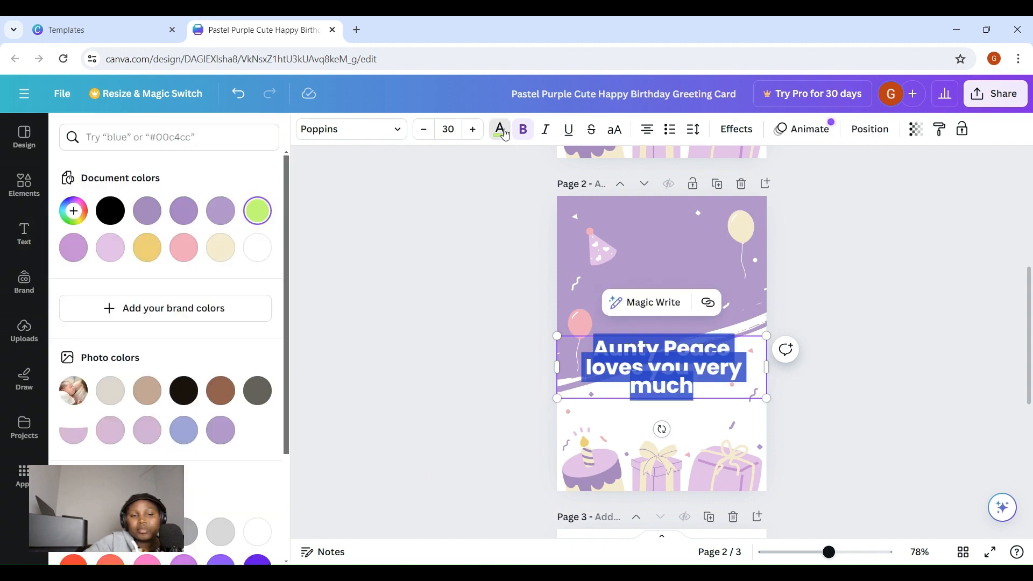
click(258, 246)
key(Escape)
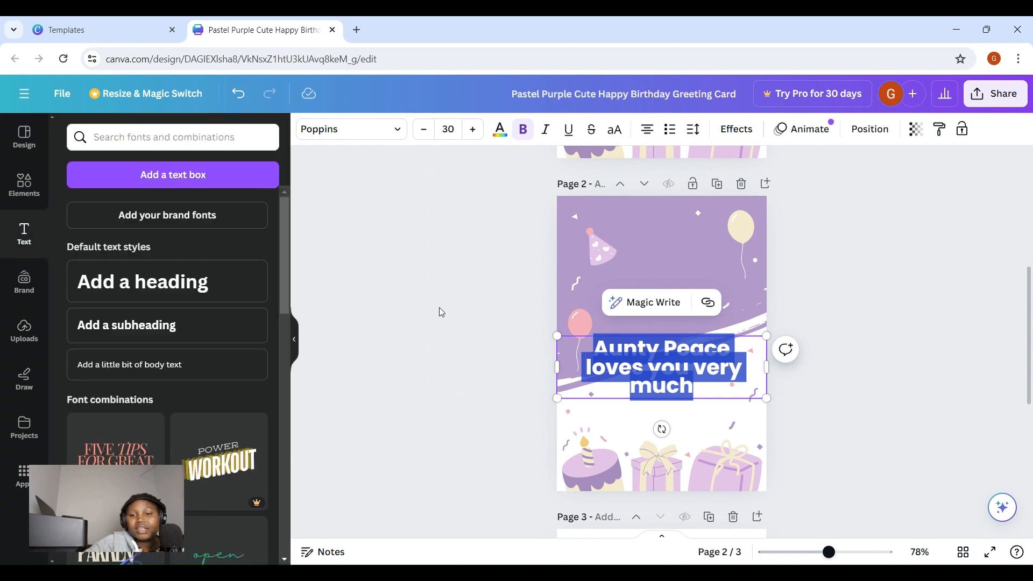
Step: Move the white message up into page 2's purple area, between the party hat and the brush-stroke edge
click(439, 308)
click(670, 359)
drag(670, 358, 674, 298)
drag(675, 298, 675, 297)
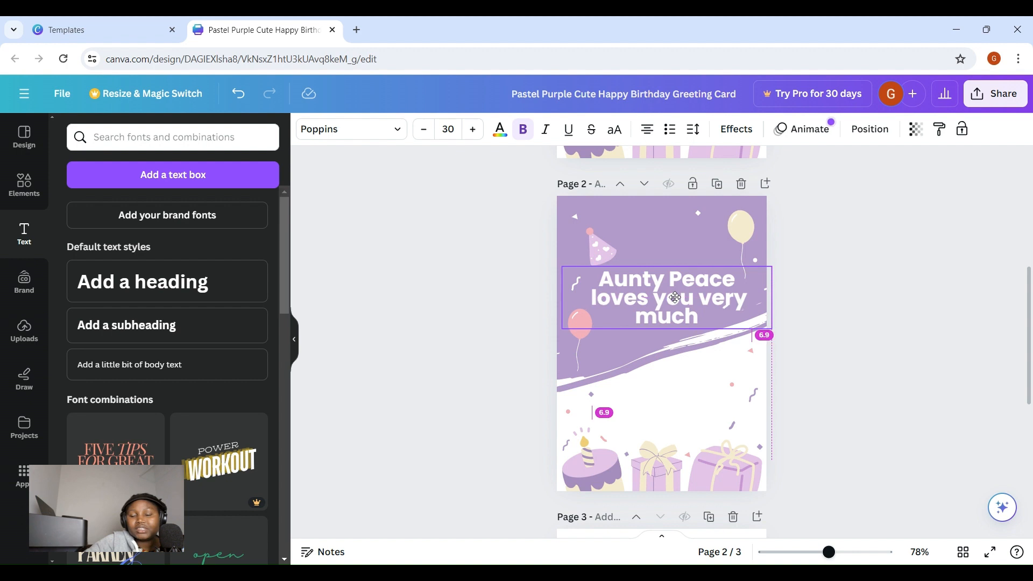
click(859, 363)
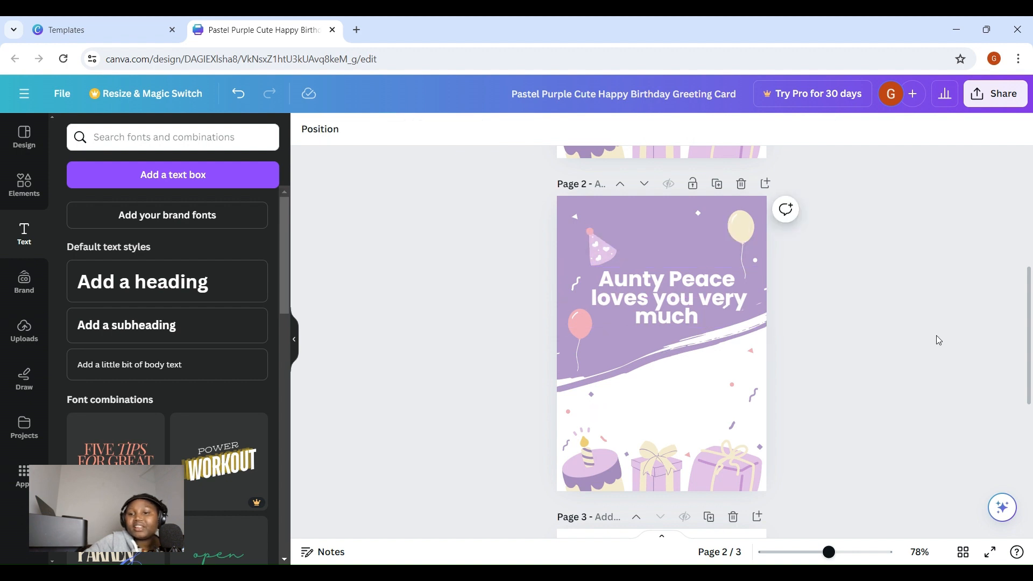
Step: Delete the blank page 3 from the design
drag(1030, 353, 1028, 405)
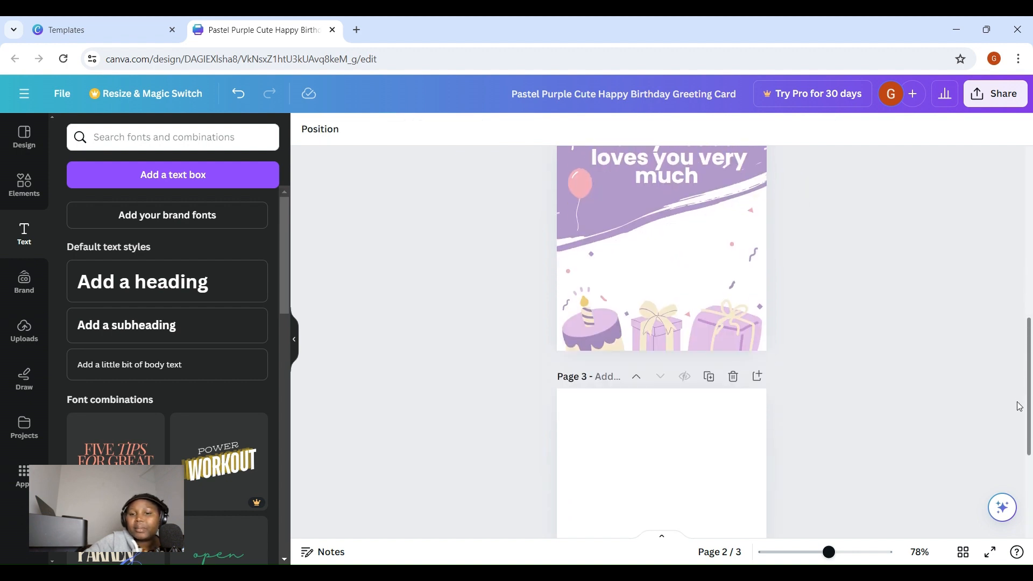
click(732, 376)
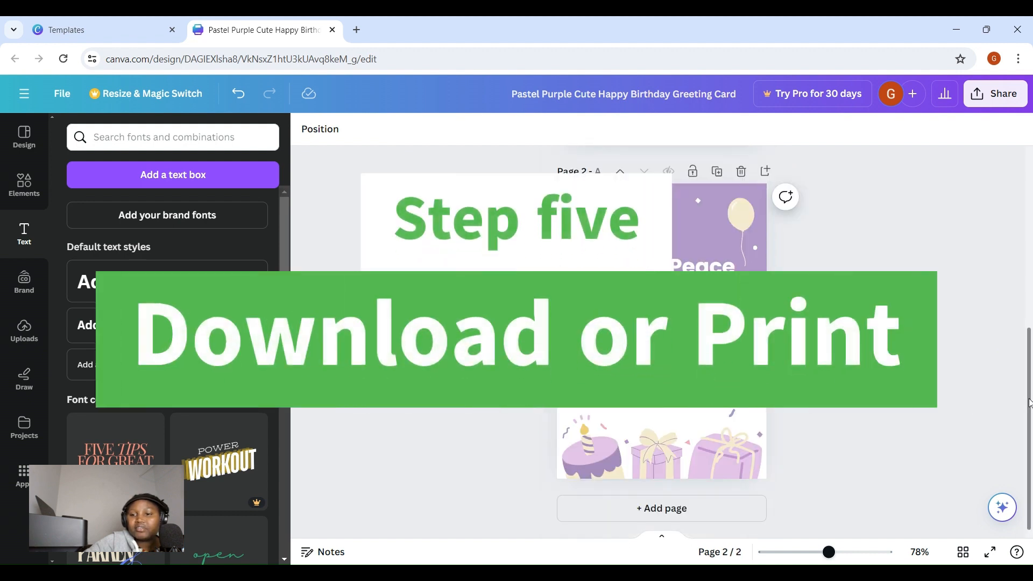
Step: Open the card's download options and choose PDF Print as the file type
drag(1028, 403, 1028, 226)
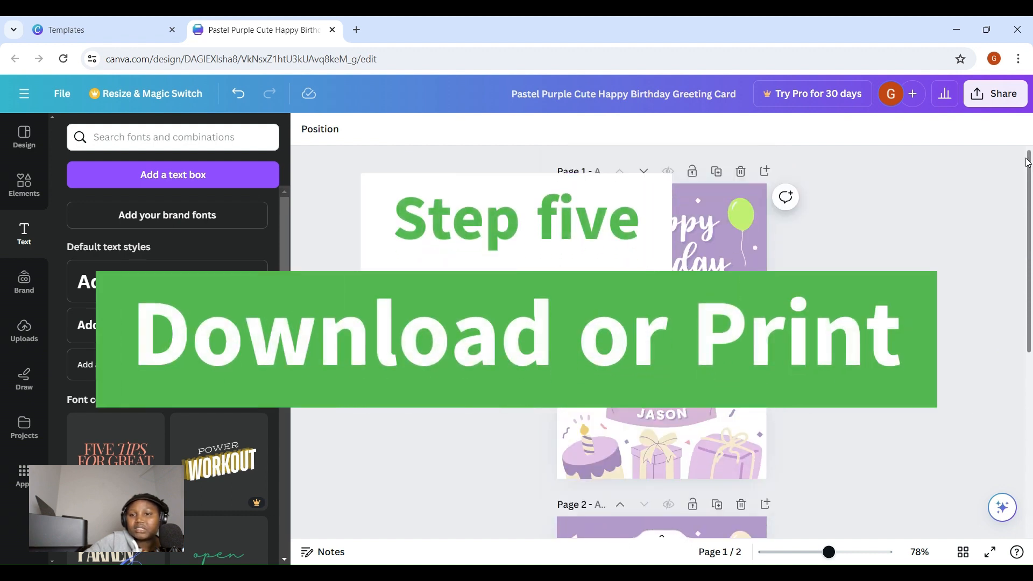
click(1011, 97)
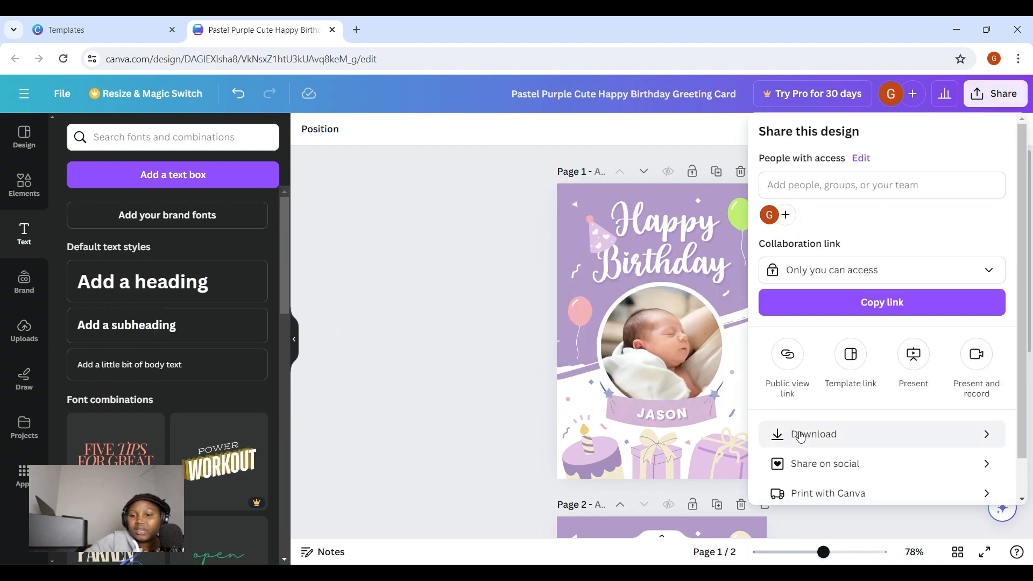
click(801, 436)
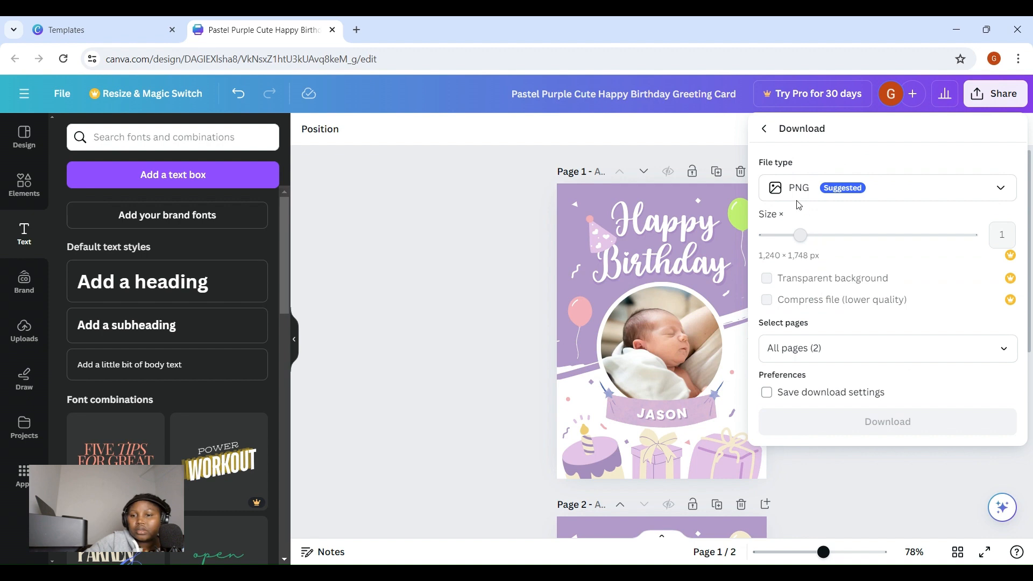
click(984, 195)
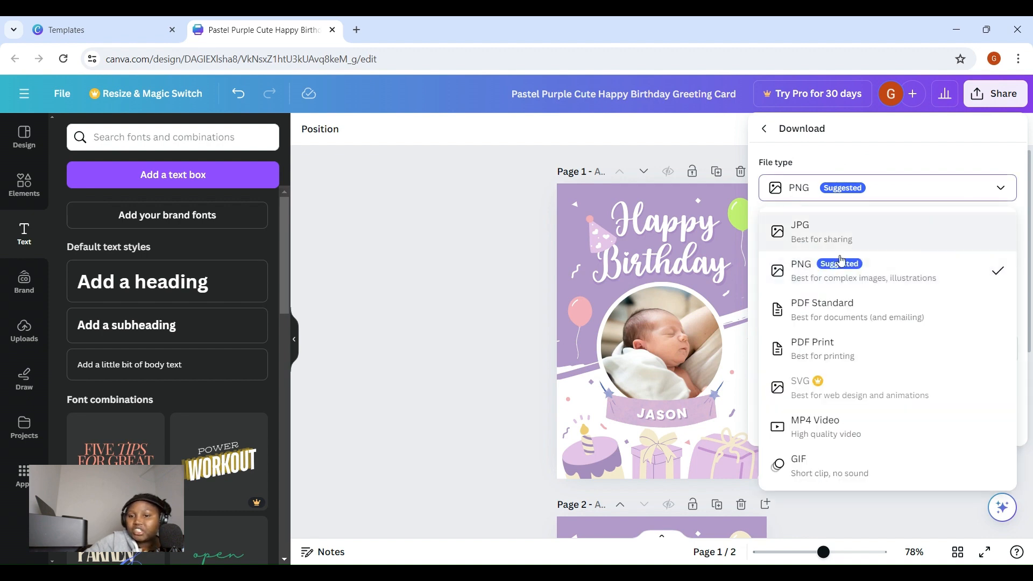
click(807, 359)
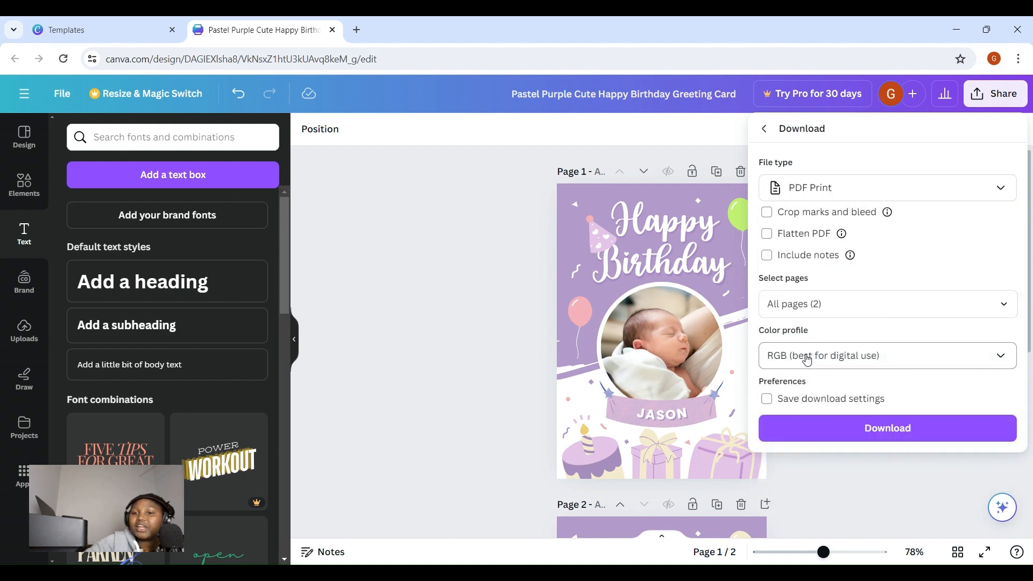
click(996, 186)
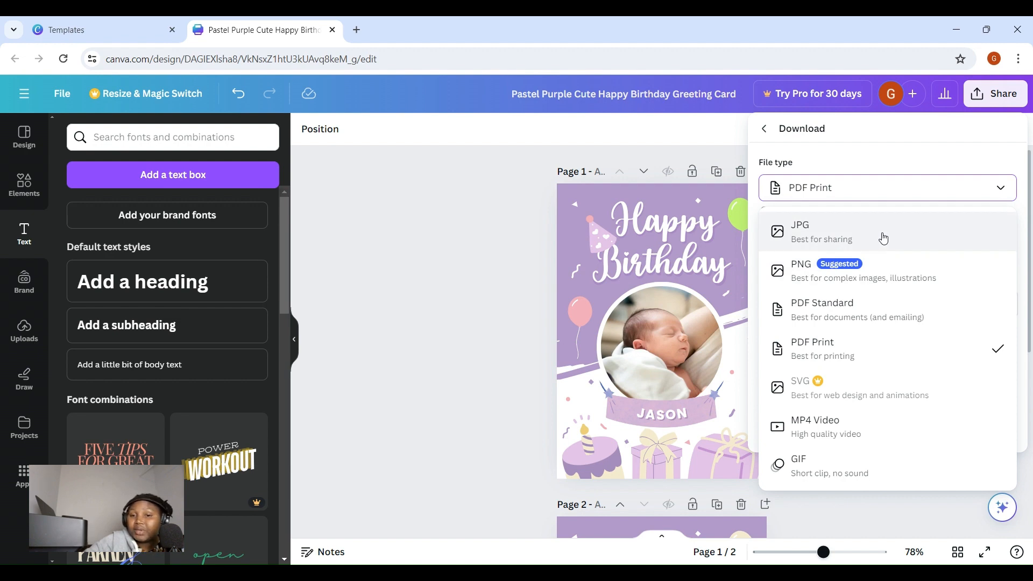
click(824, 350)
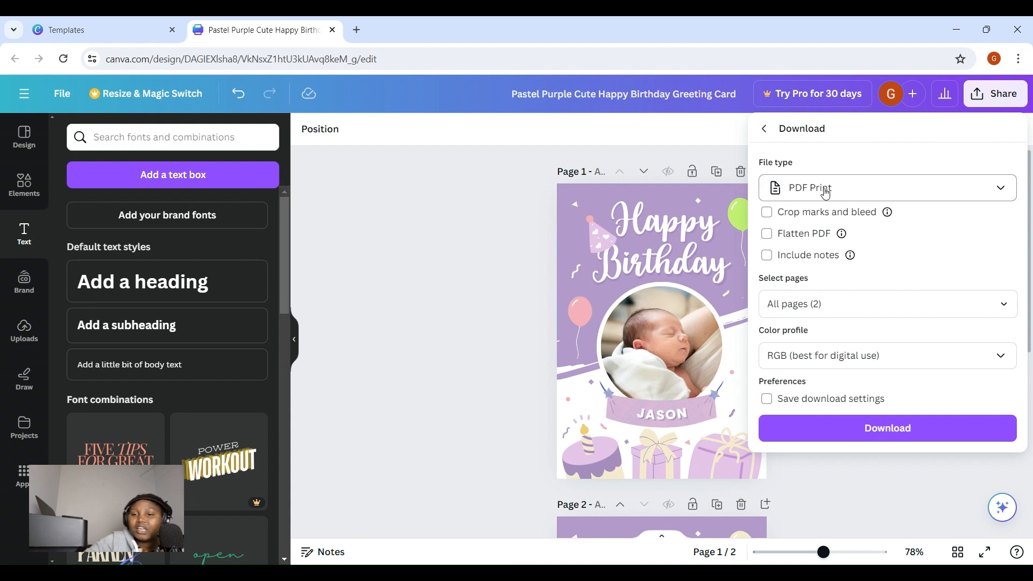
Step: Enable Flatten PDF for the download and set the page selection to all pages (1–2)
click(767, 236)
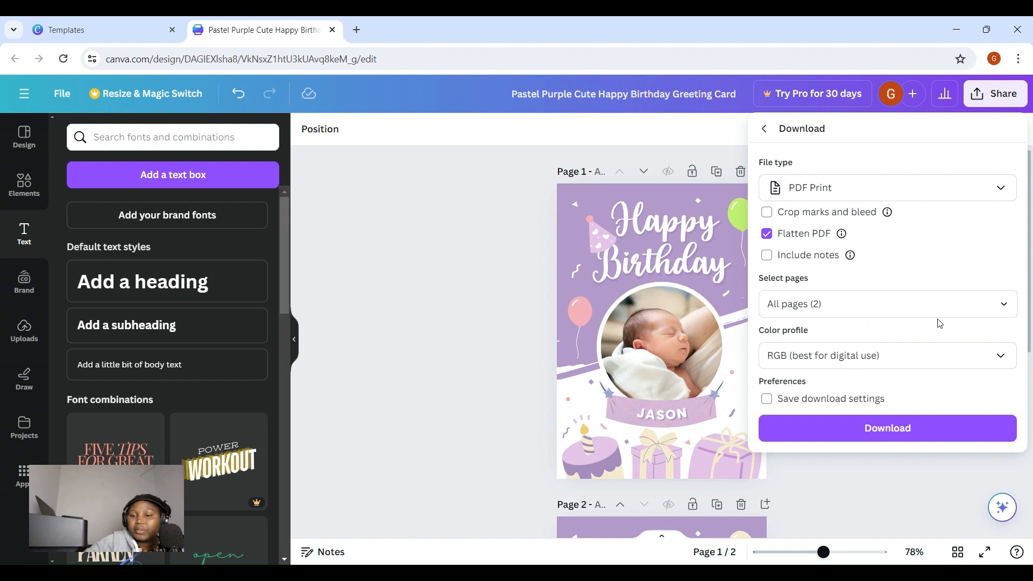
click(1004, 305)
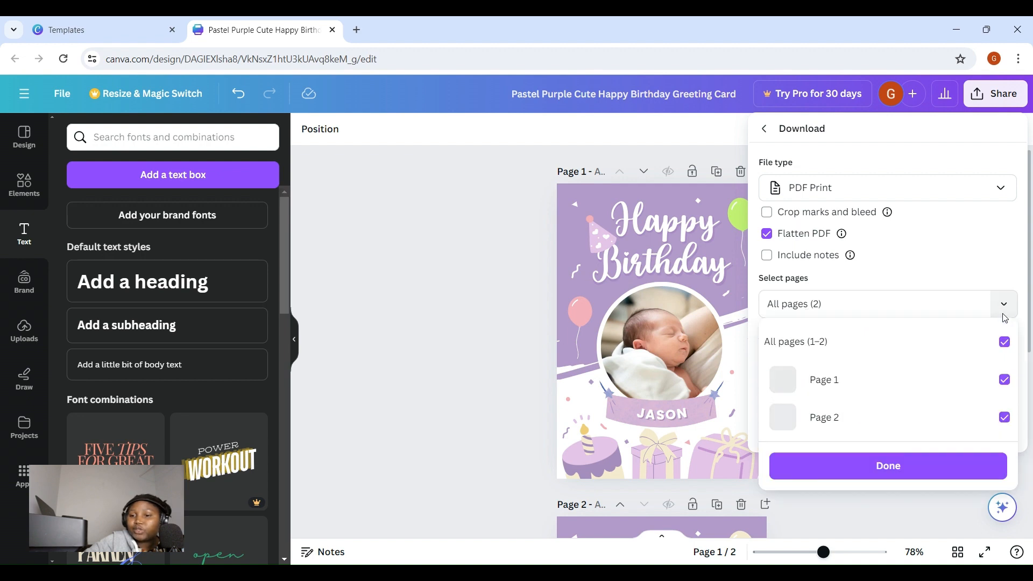
click(1004, 380)
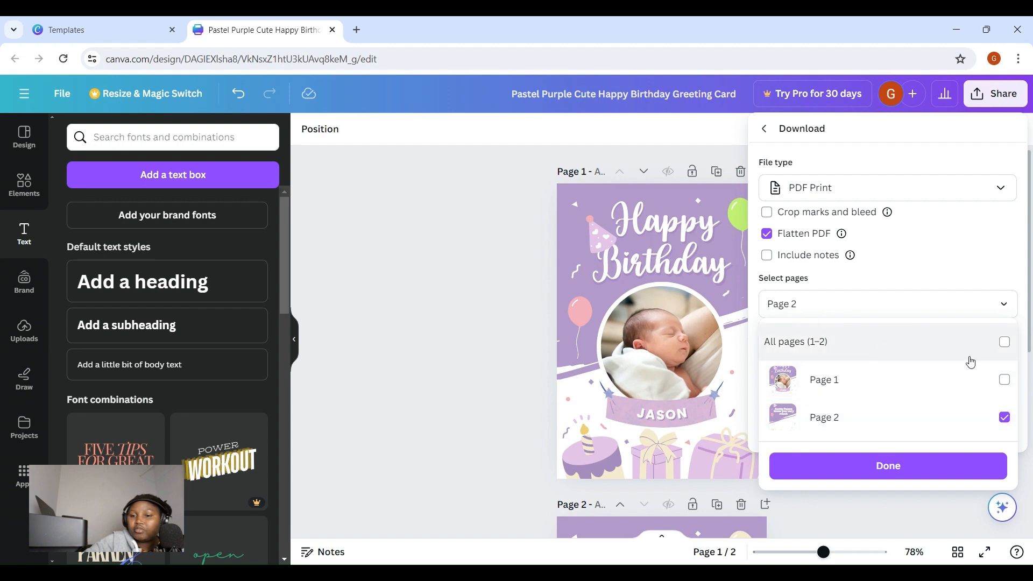
click(1005, 343)
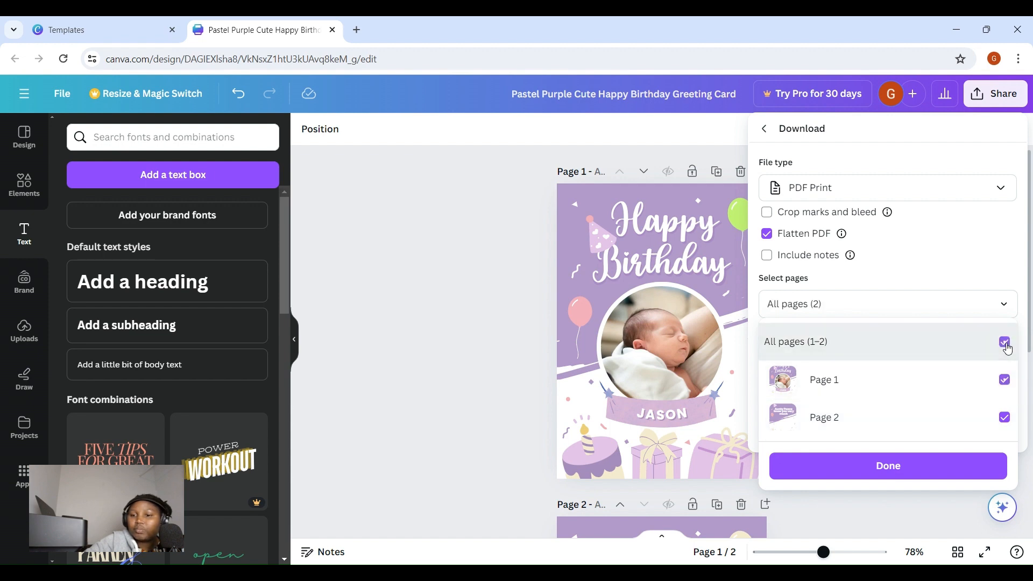
click(892, 466)
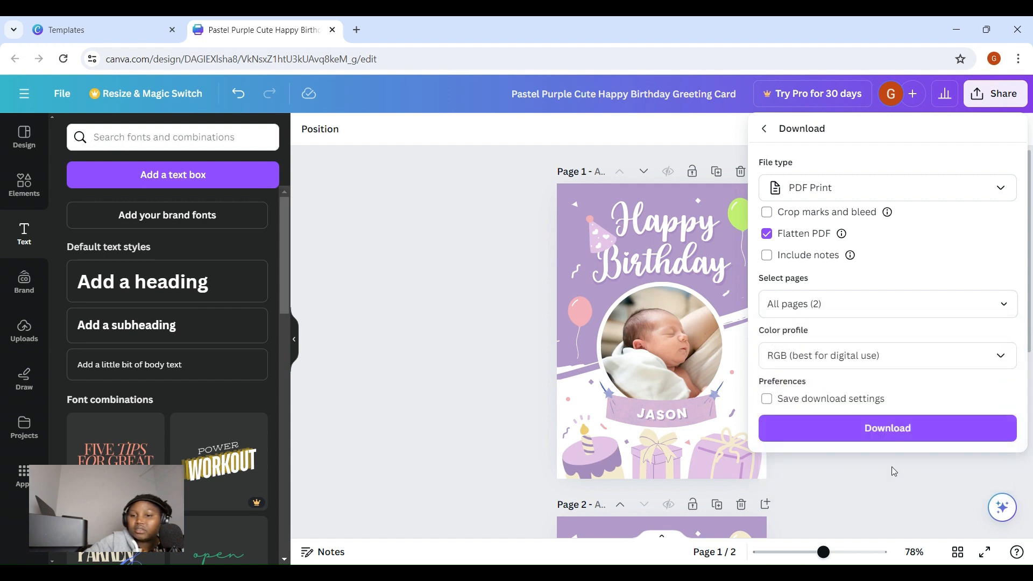
Step: Download the flattened two-page card and view the resulting PDF in the browser
click(877, 429)
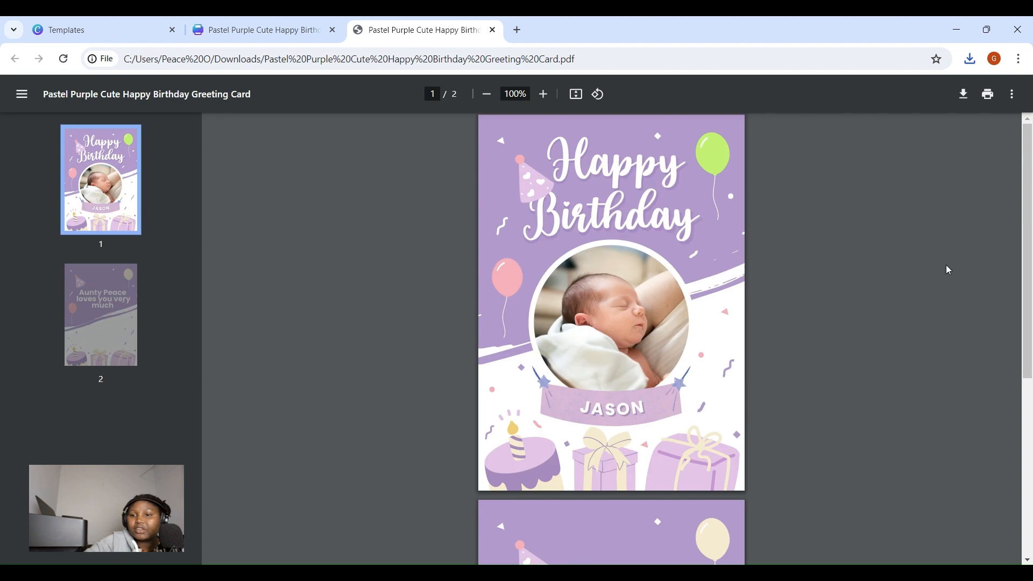
mouse_move(1029, 134)
mouse_down()
mouse_move(997, 459)
mouse_move(1031, 134)
mouse_up()
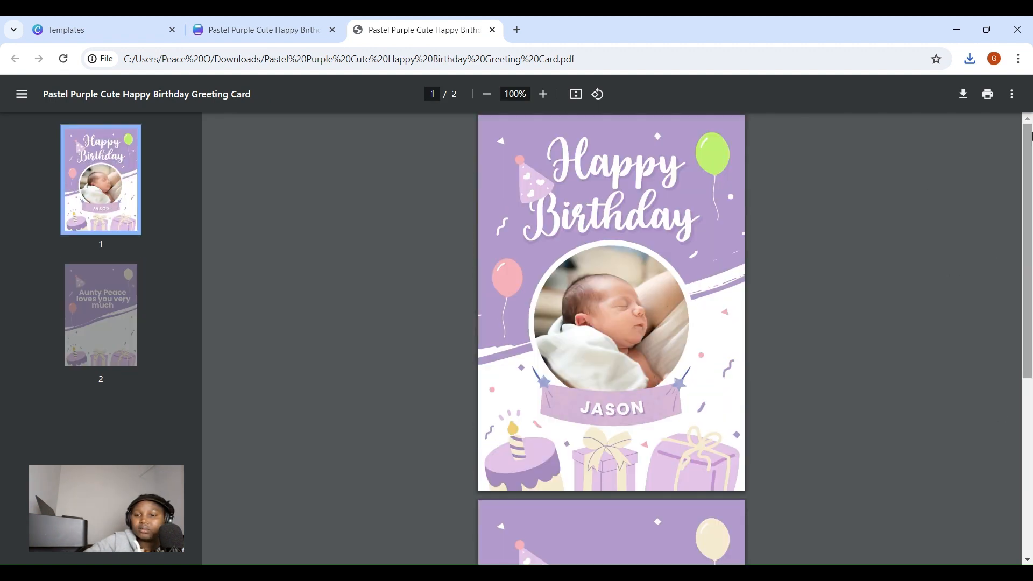